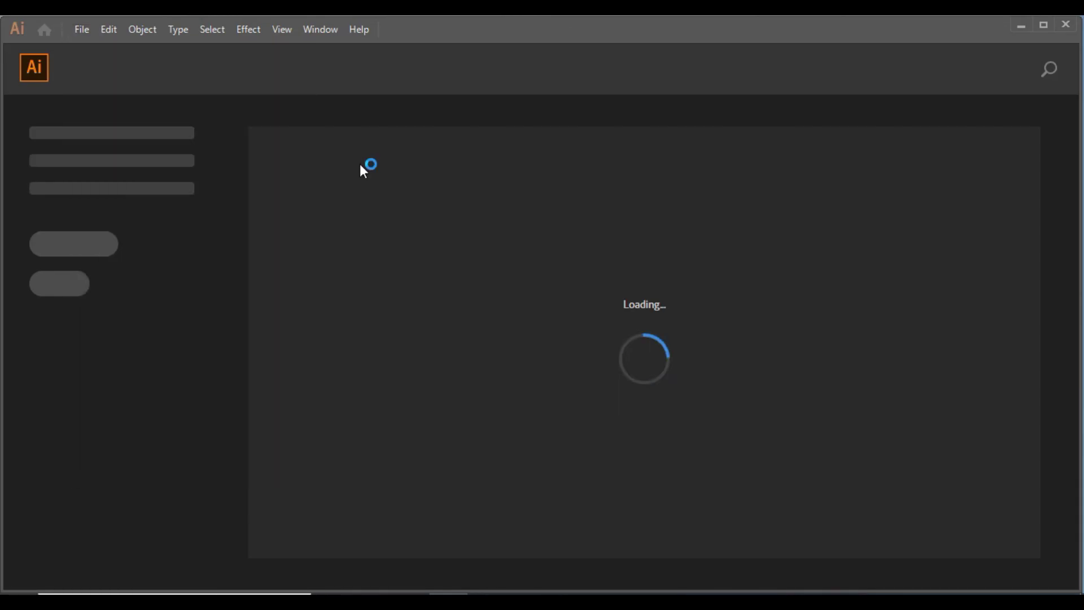
Create a new document and resize its artboard to 835 × 790 px.
key(ctrl+n)
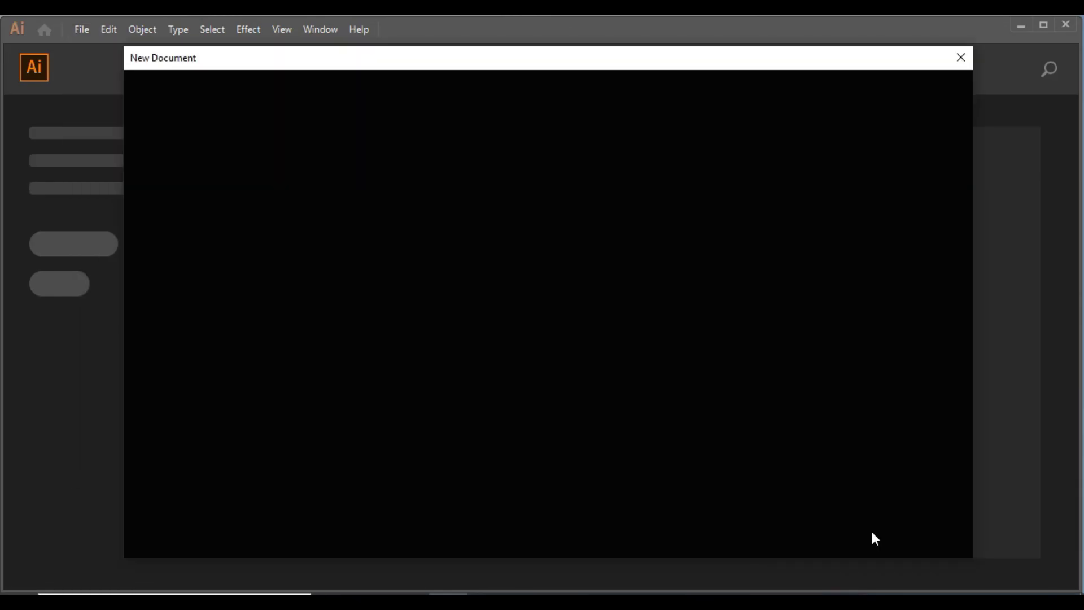
click(872, 532)
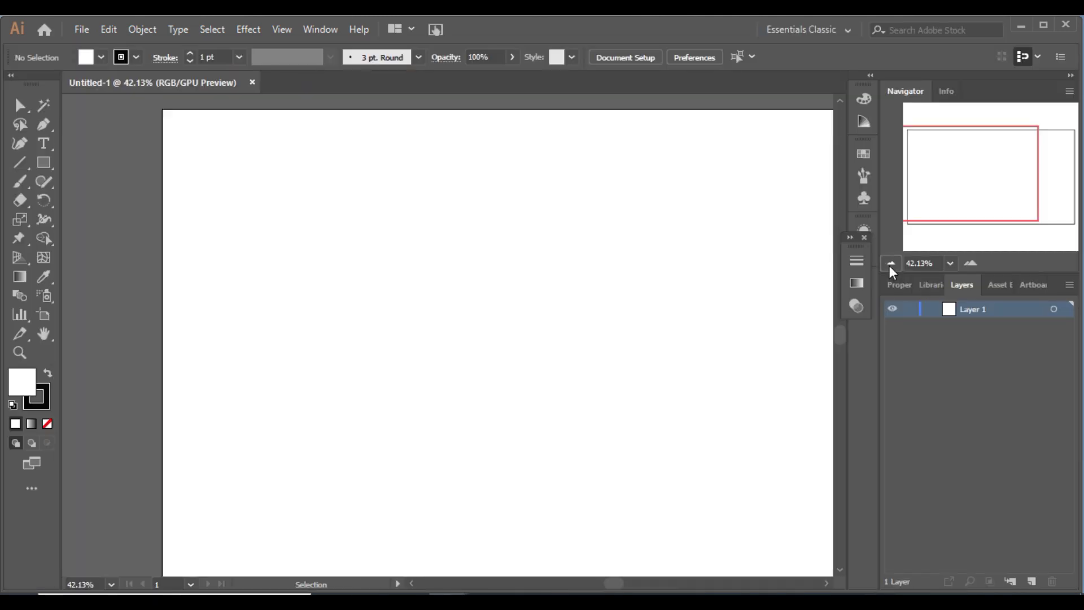
click(891, 264)
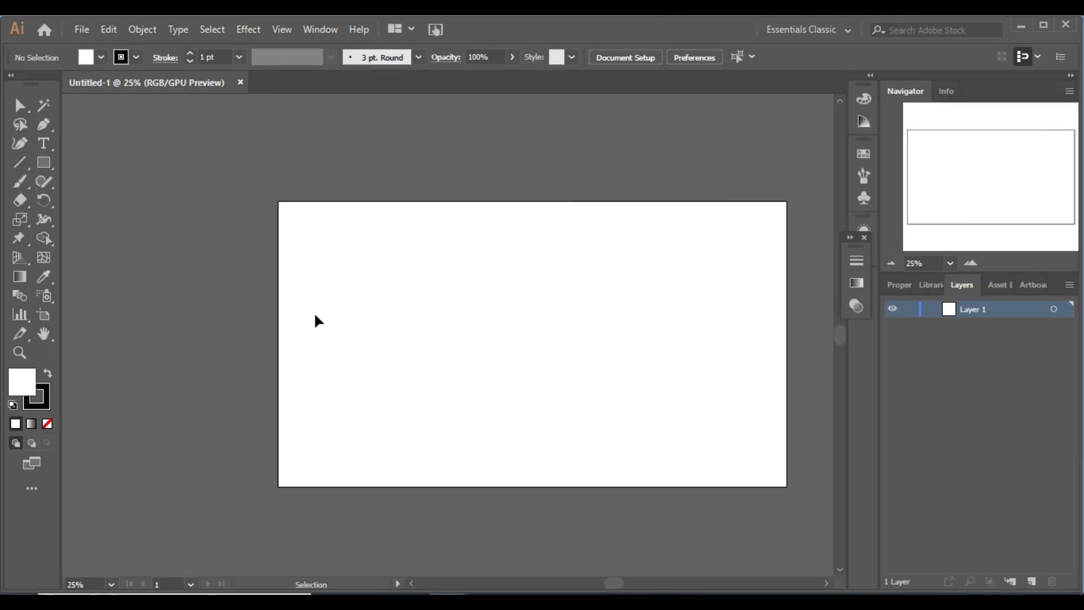
click(45, 315)
drag(787, 344, 589, 357)
drag(434, 487, 436, 496)
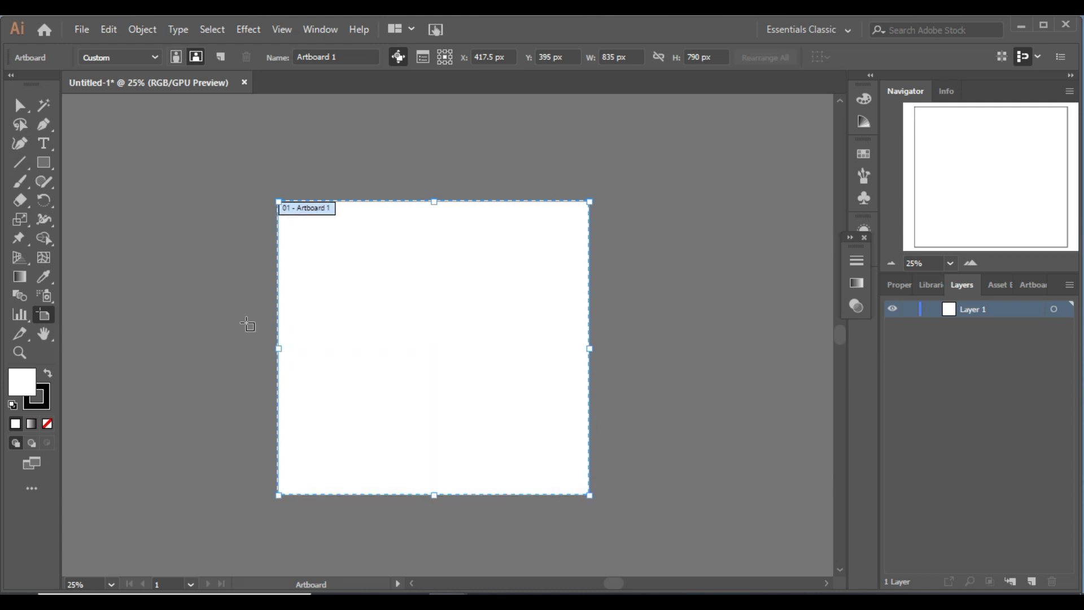
key(v)
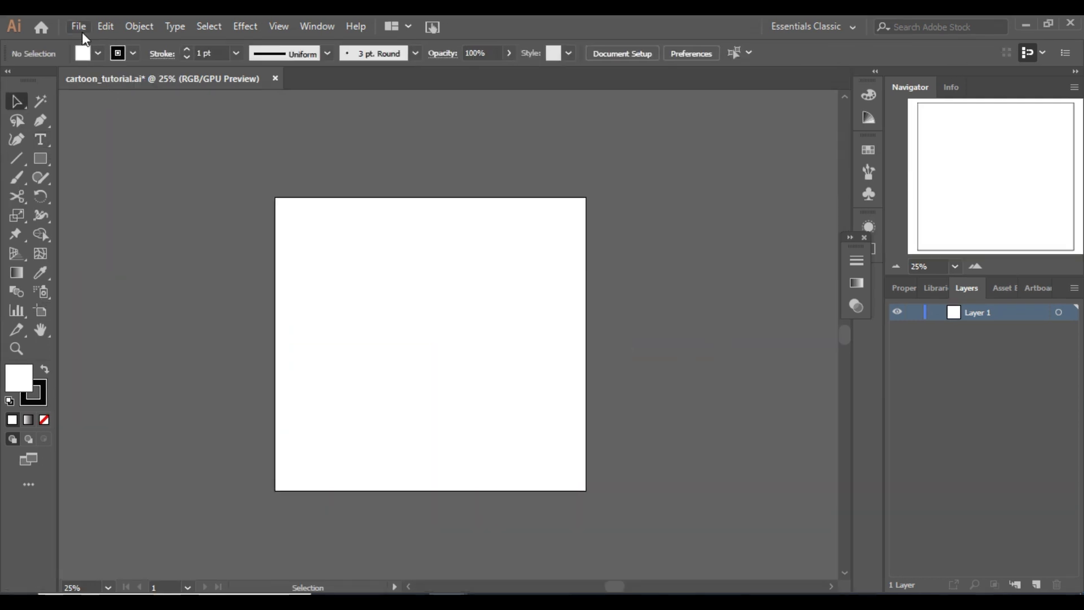
Place the two reference photos of the woman with the headdress into the document.
click(82, 28)
click(153, 280)
click(282, 139)
ctrl+click(389, 147)
key(Return)
click(126, 237)
click(561, 256)
Scale down the two reference photos and stack them one above the other just outside the artboard's left edge.
drag(414, 420, 249, 283)
drag(590, 299, 141, 435)
drag(199, 466, 307, 515)
click(266, 358)
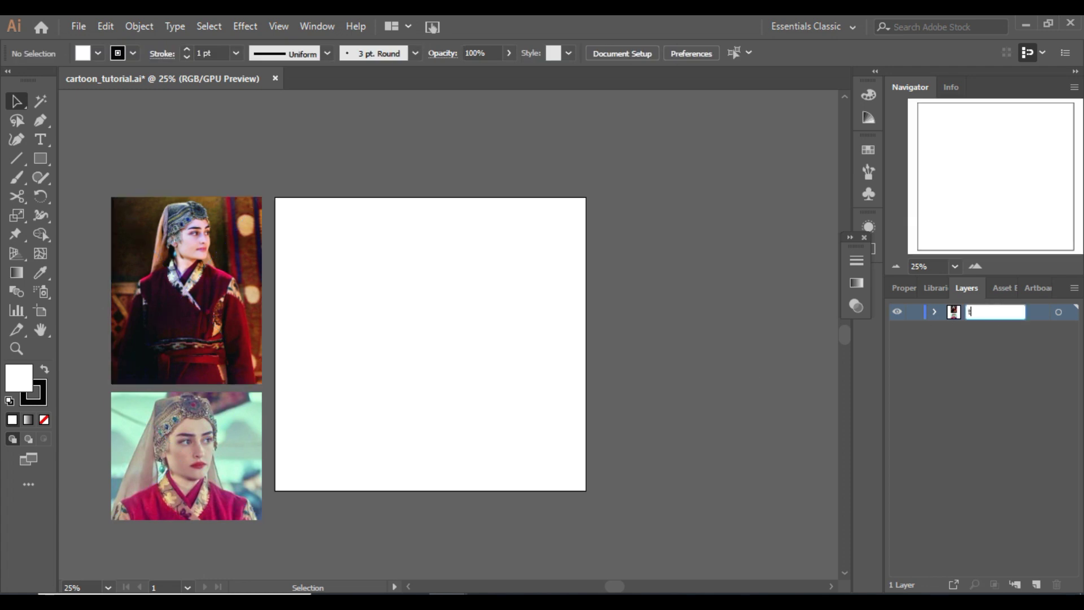
Name the reference photos' layer "target", lock it, and add a new layer above it.
click(1036, 585)
click(914, 328)
key(ctrl+equal)
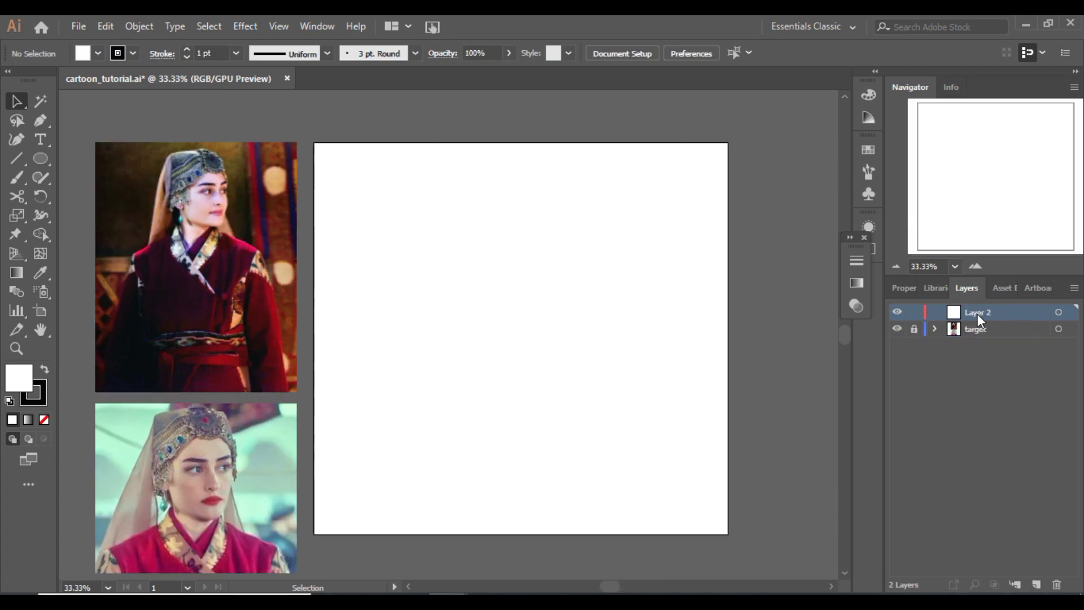
Draw a circle for the head on the layer named "face" and move it slightly up on the artboard.
click(975, 265)
drag(969, 200, 674, 565)
key(l)
drag(389, 221, 561, 391)
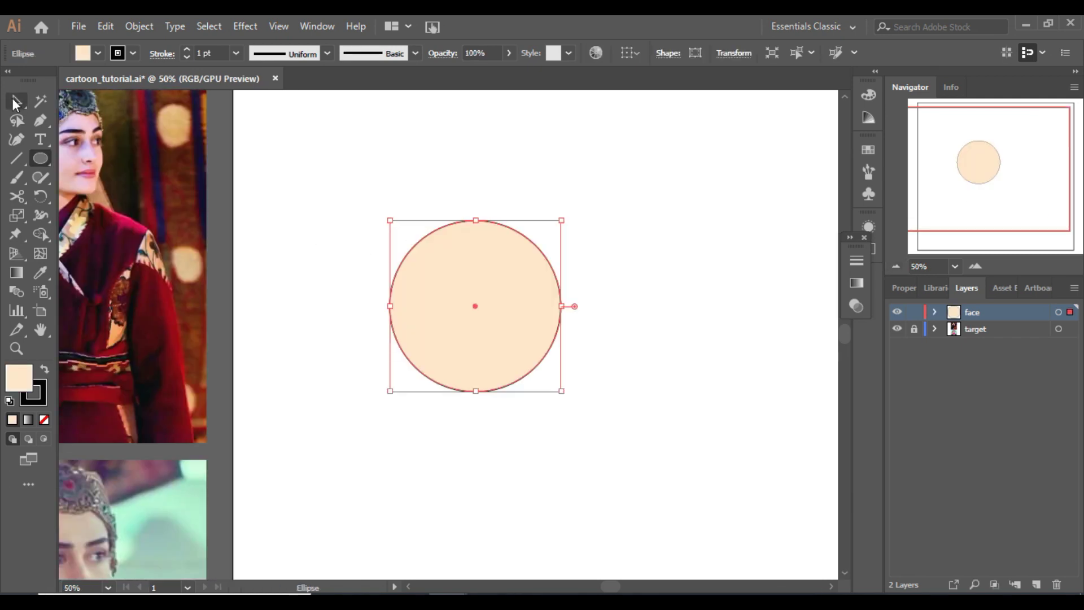
click(11, 97)
drag(434, 300, 434, 279)
Fill the head circle with a medium light grey swatch.
click(97, 53)
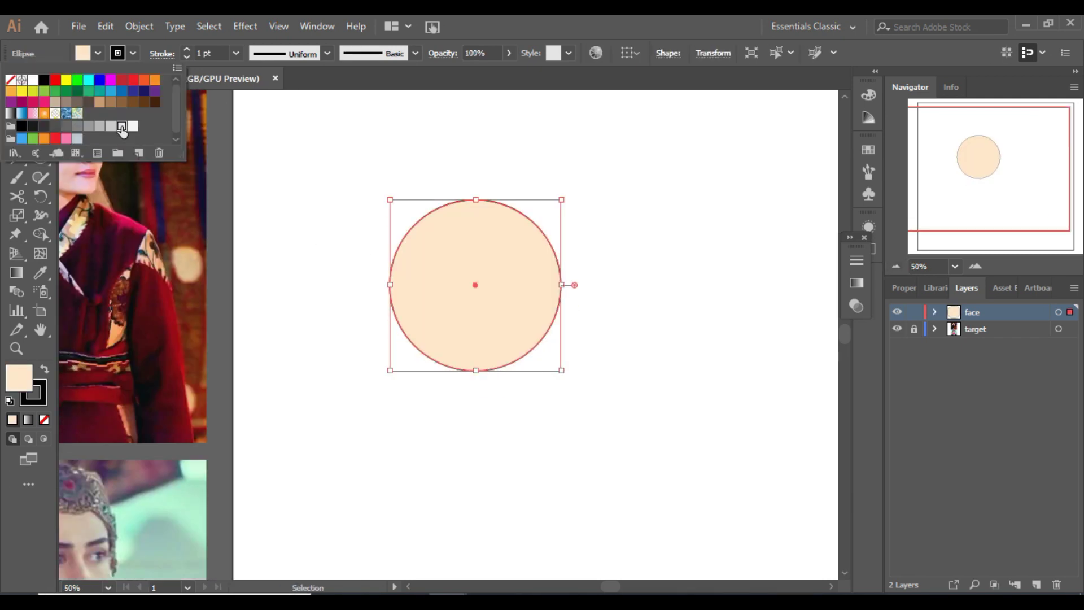
click(100, 127)
click(166, 192)
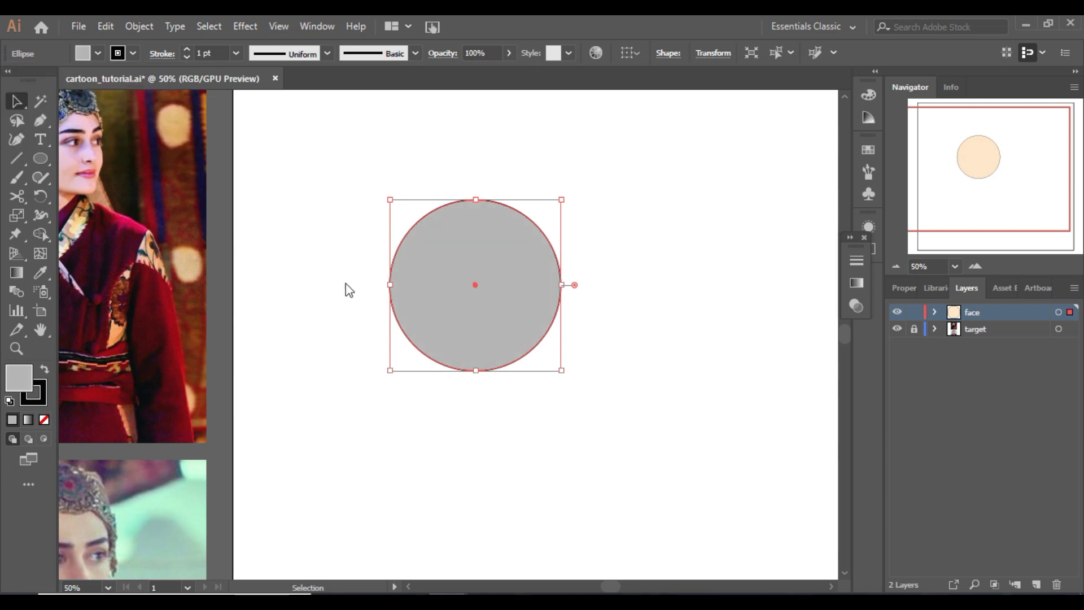
Draw a closed trapezoid for the jaw from the circle's lower part with the Pen tool and shift its lower-left corner slightly inward.
click(399, 322)
click(552, 323)
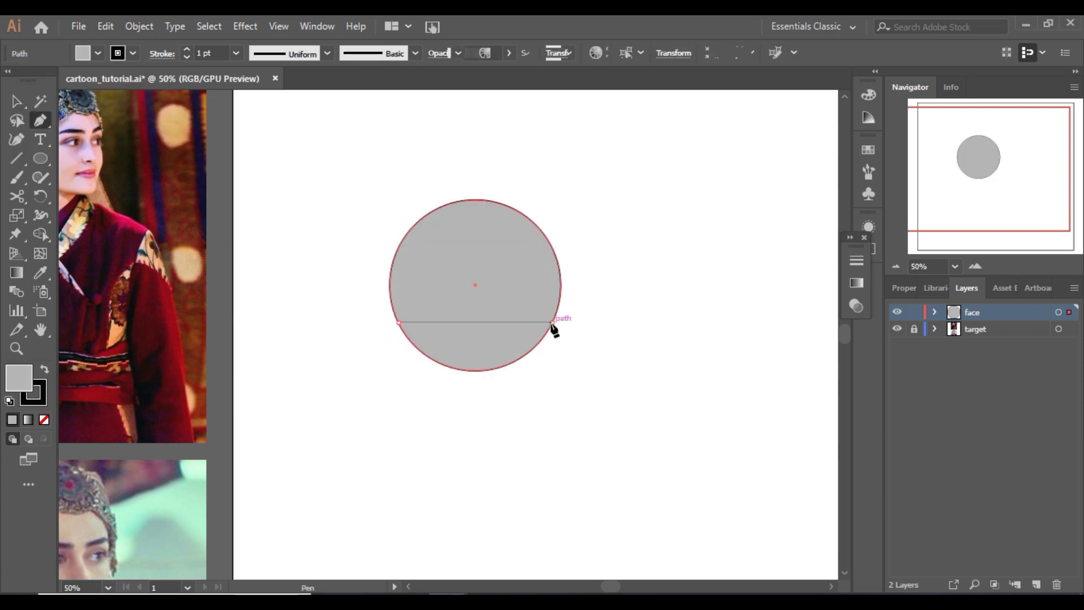
click(529, 380)
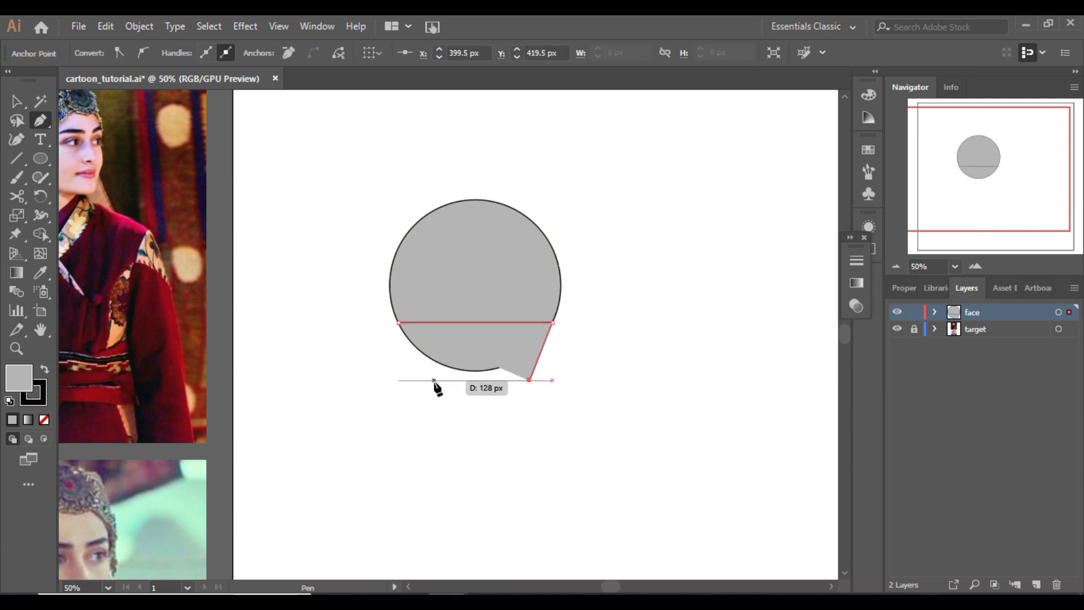
click(416, 380)
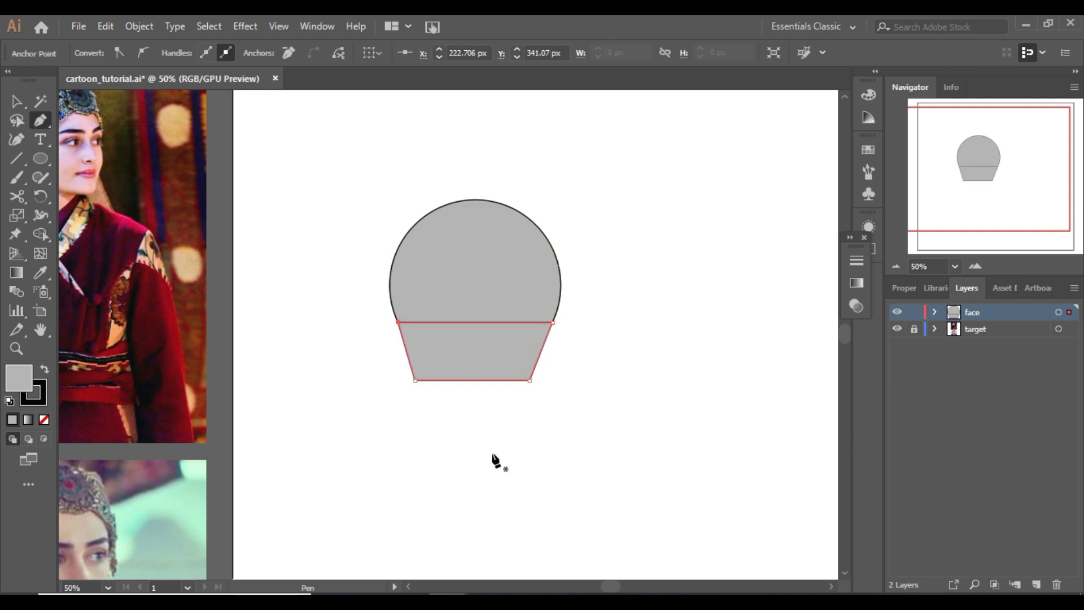
key(a)
click(416, 380)
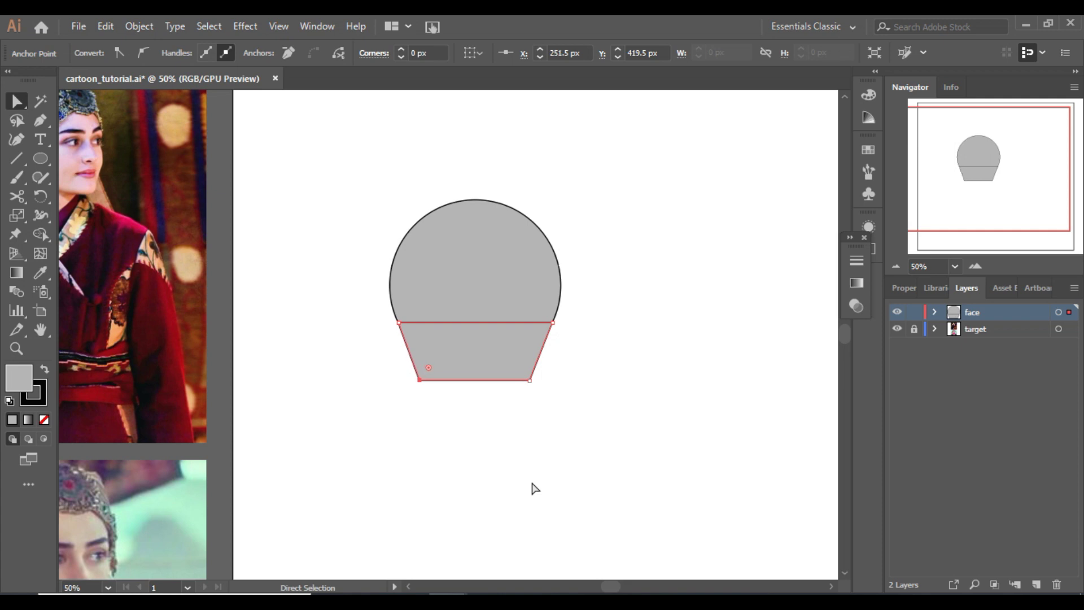
Draw a flat, downward-pointing chin triangle along the jaw trapezoid's bottom edge with the Pen tool.
click(40, 120)
click(419, 380)
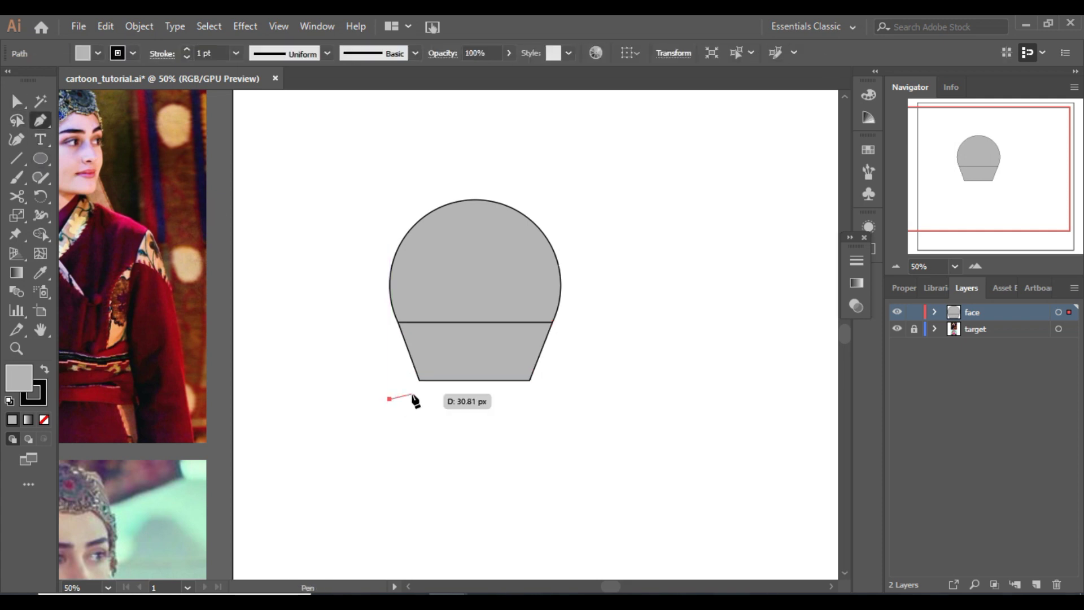
click(475, 404)
click(530, 381)
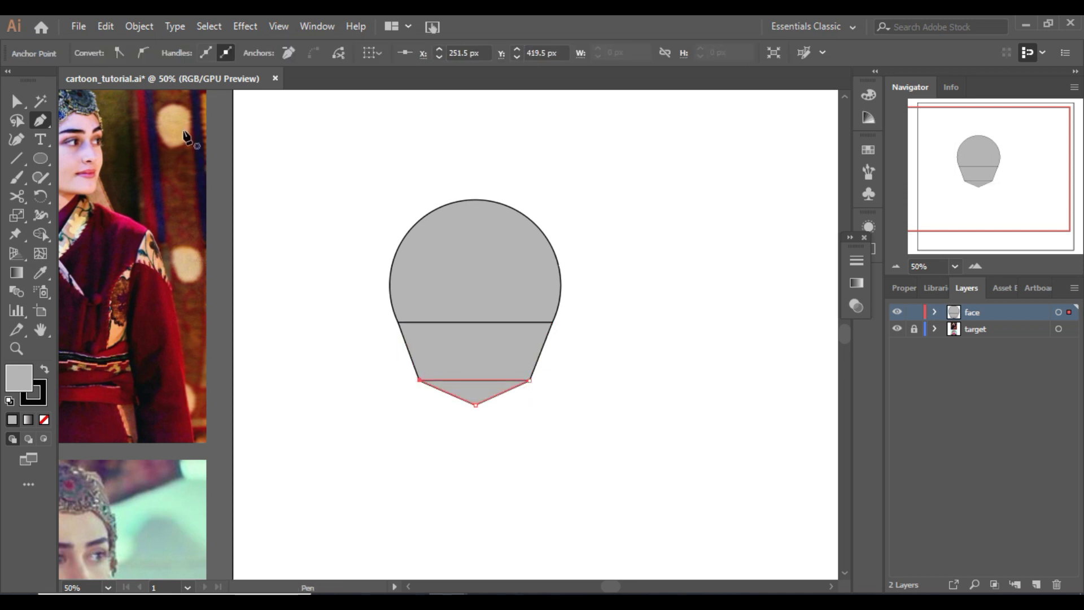
Fill the jaw trapezoid and the chin triangle with a lighter grey than the circle.
key(a)
click(662, 362)
click(489, 367)
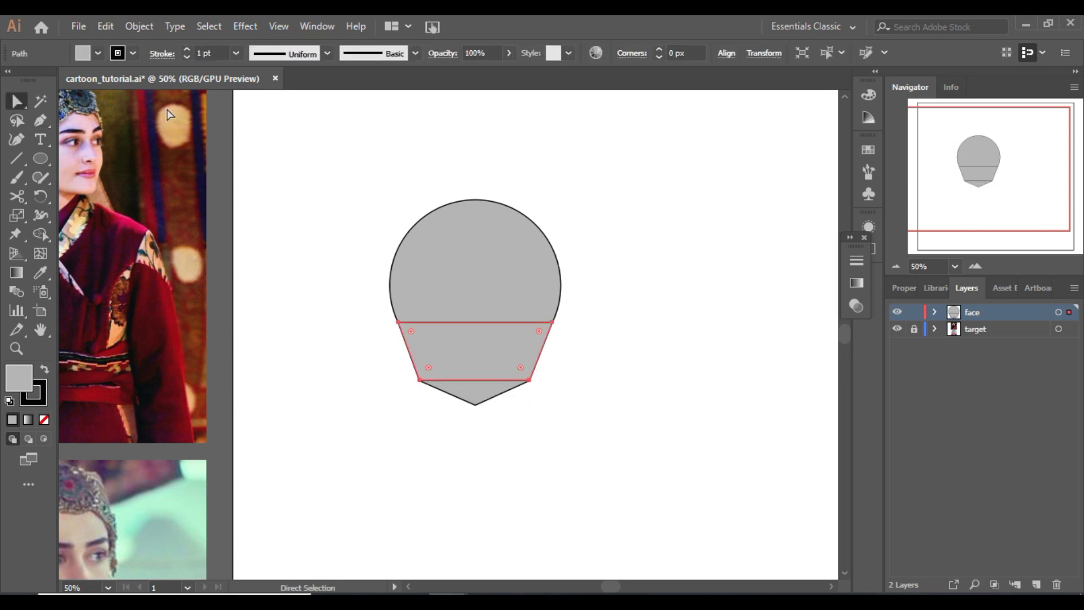
click(97, 53)
click(110, 130)
click(452, 390)
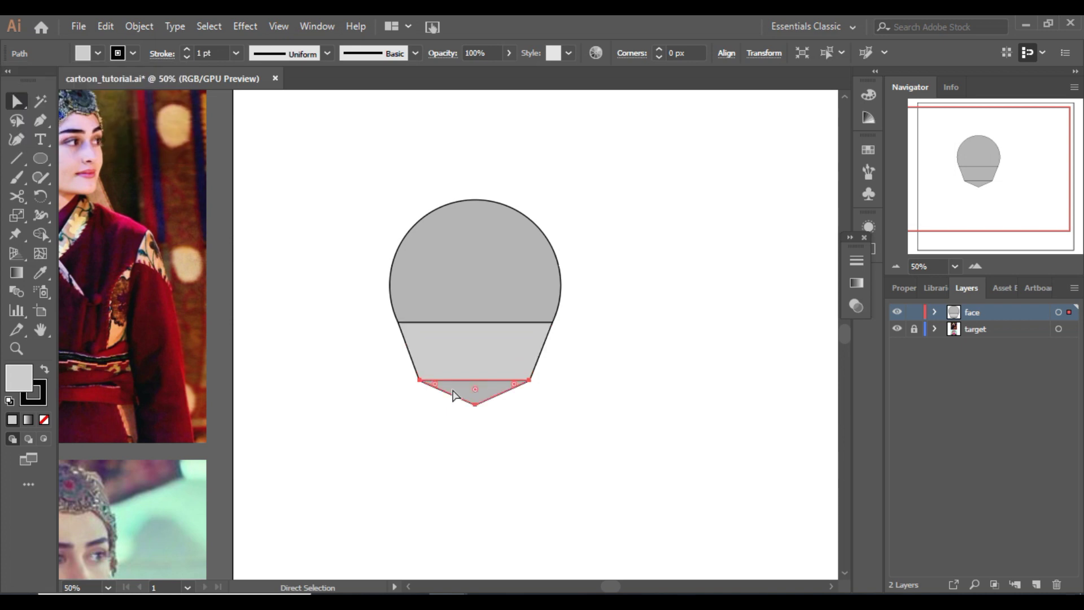
Lower the opacity of all three face shapes to 67%.
key(ctrl+a)
click(341, 213)
key(v)
key(ctrl+a)
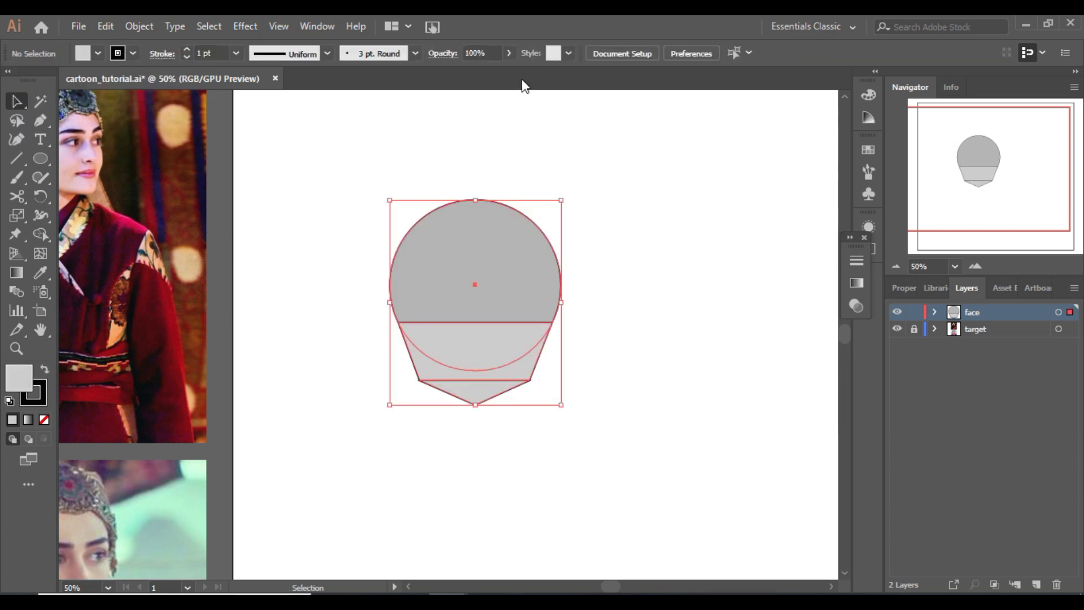
click(509, 53)
drag(509, 72, 487, 72)
click(801, 411)
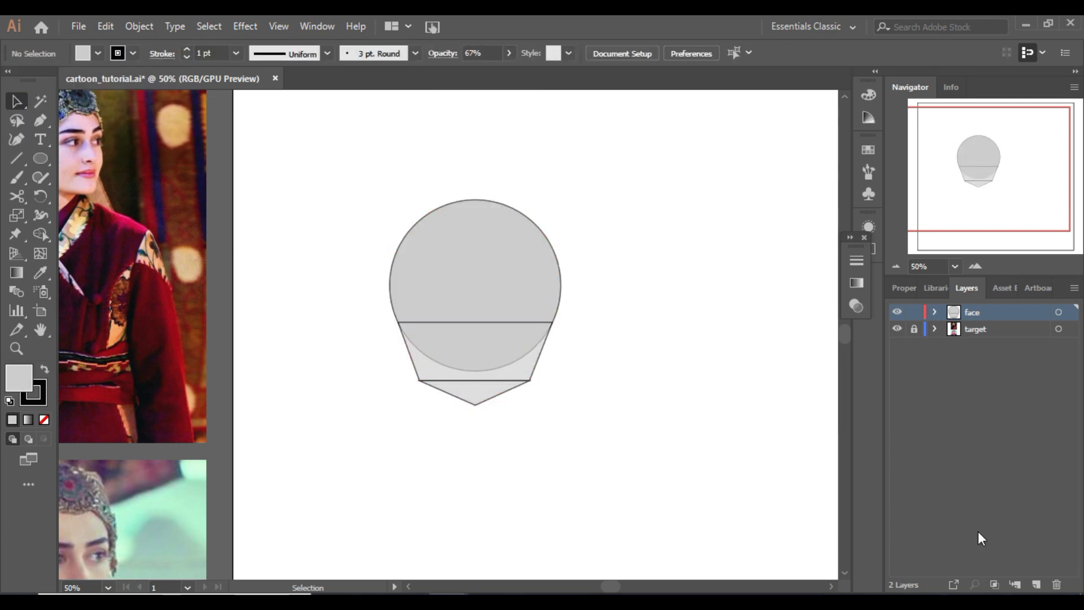
Lock the face layer and add a new layer named "faceOutline" above it.
click(1036, 585)
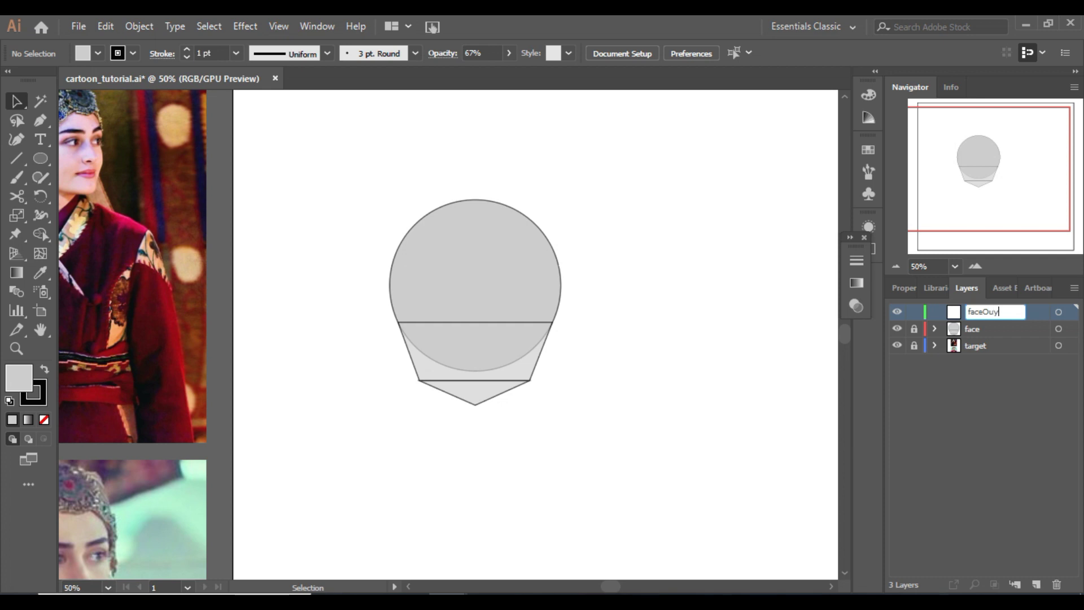
key(Return)
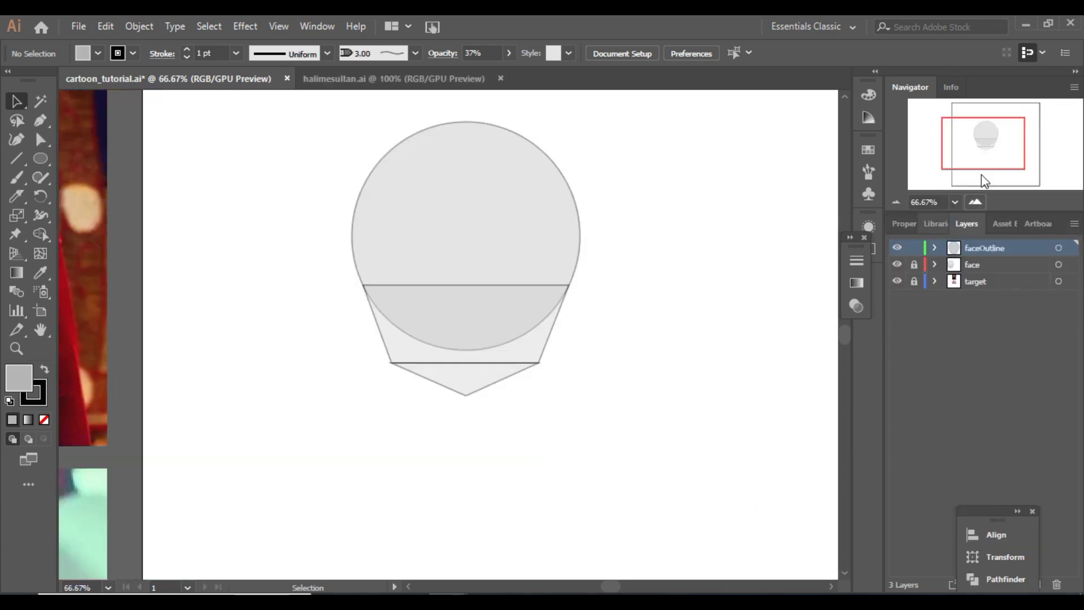
Paste a copy of the head circle into the faceOutline layer and align it over the original circle.
click(975, 202)
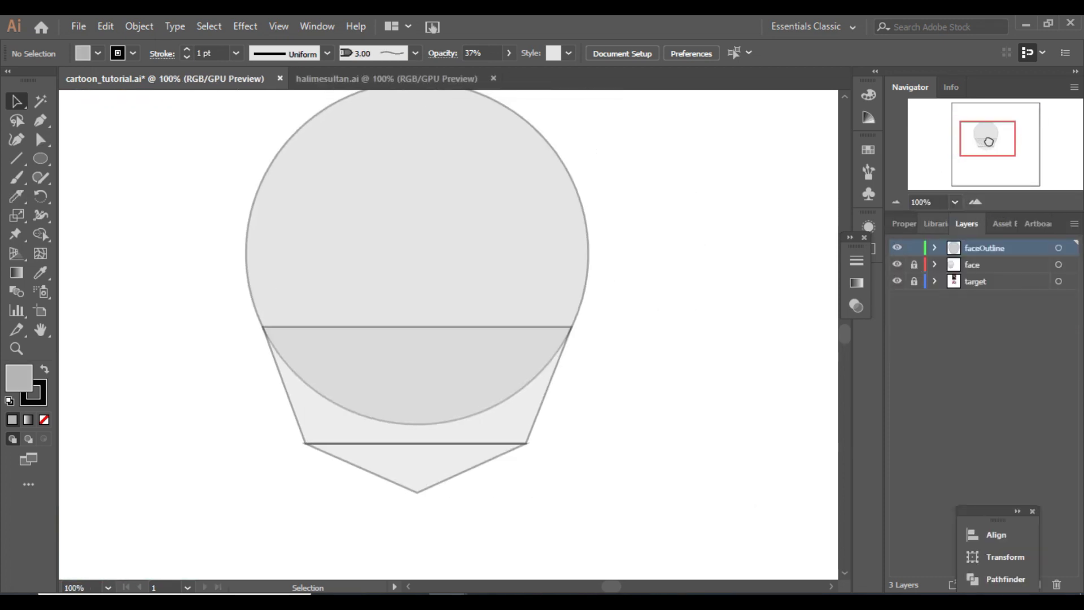
click(490, 271)
click(914, 264)
key(ctrl+v)
drag(529, 303, 499, 245)
click(621, 395)
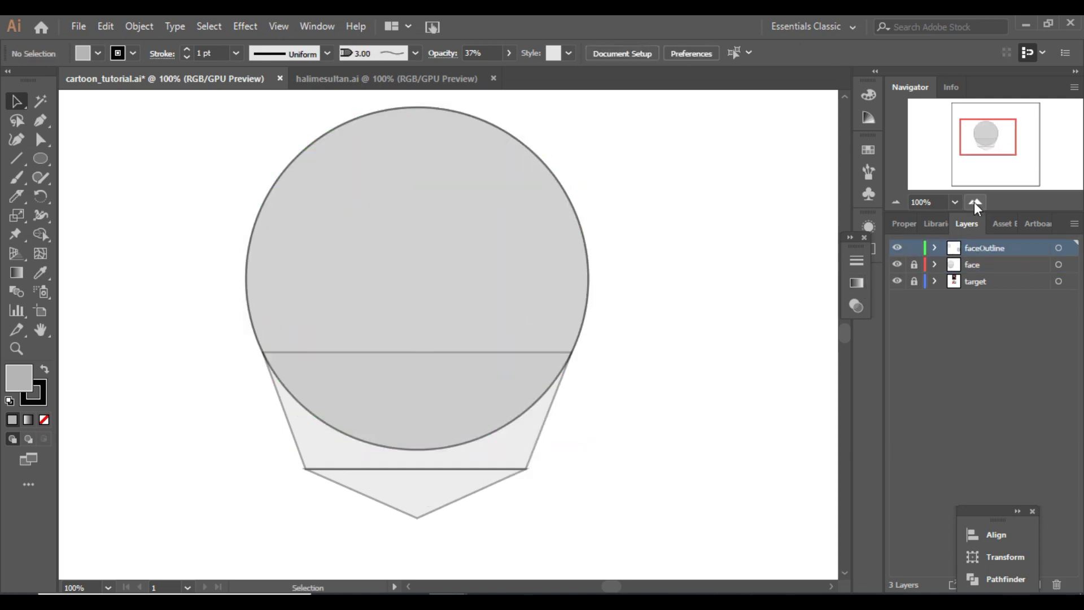
Trace the jaw and chin outline with the Pen tool from one end of the trapezoid's top edge to the other, cutting off both jaw corners.
click(975, 201)
drag(972, 140, 986, 147)
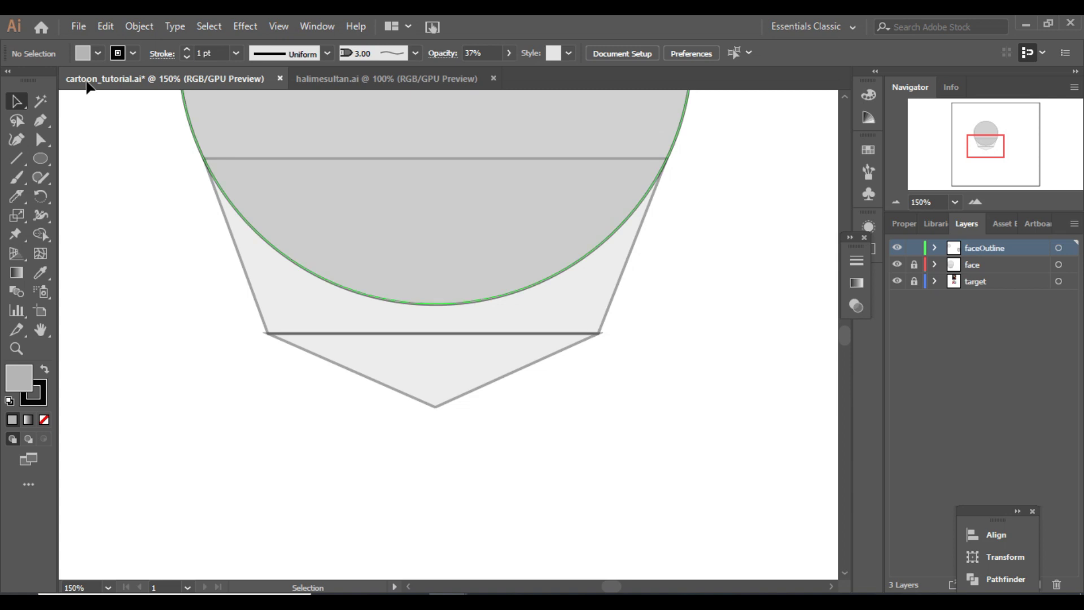
click(37, 120)
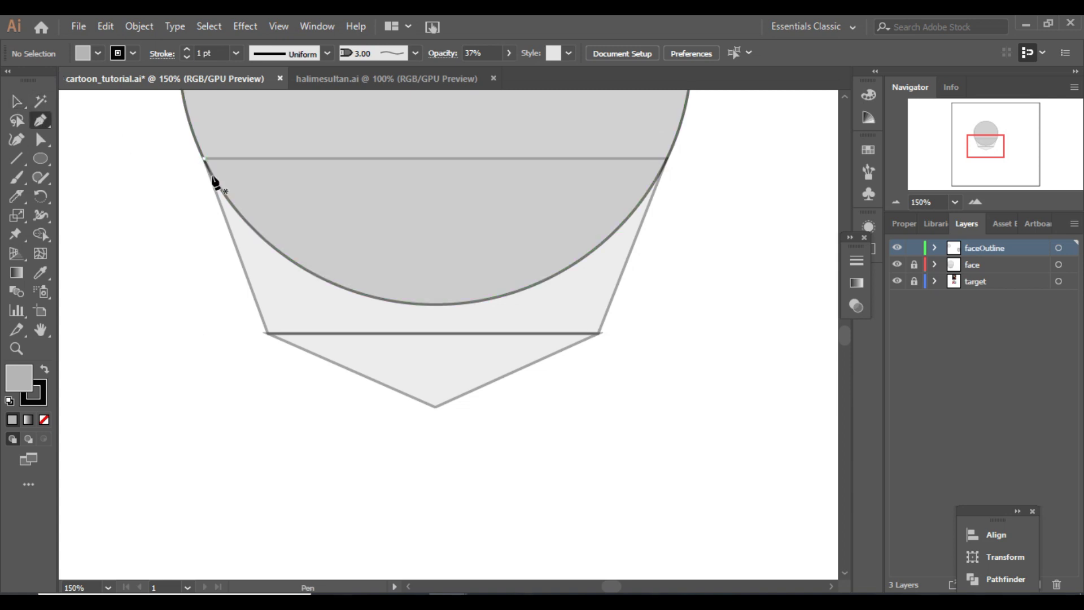
click(203, 158)
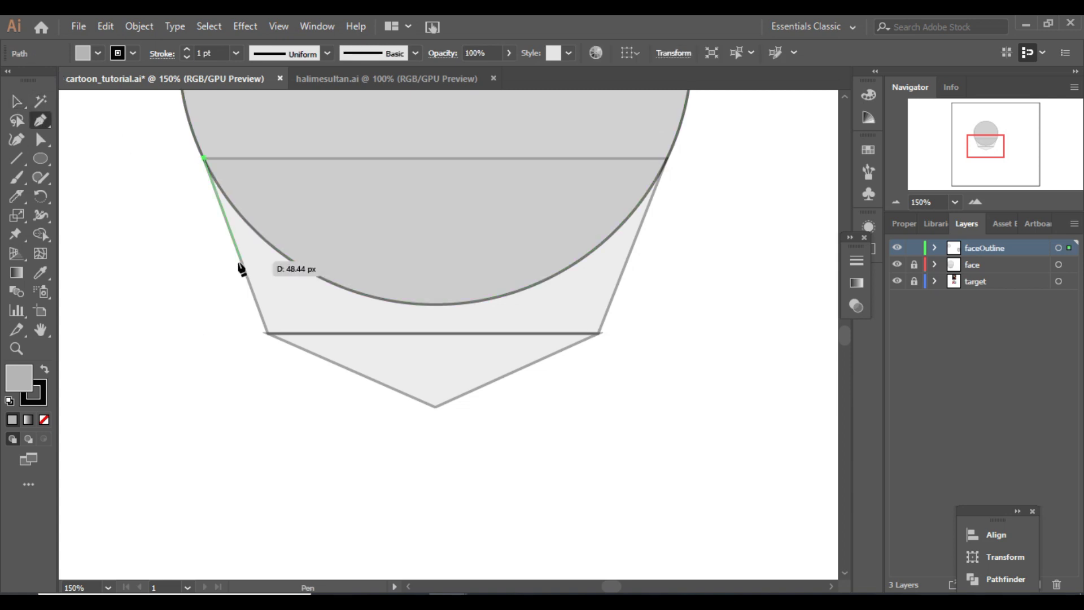
click(258, 311)
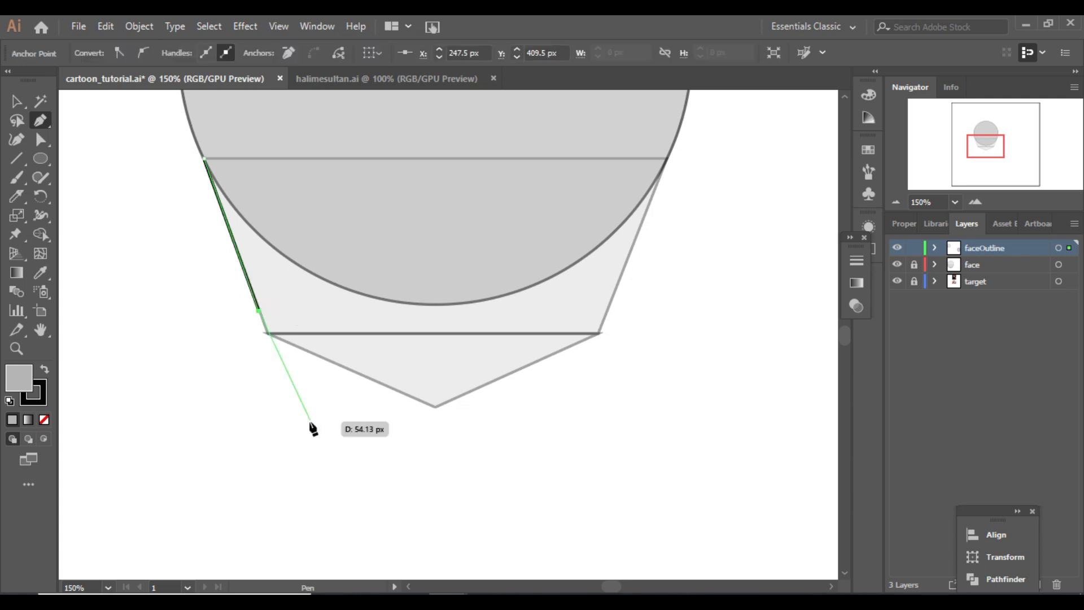
click(299, 346)
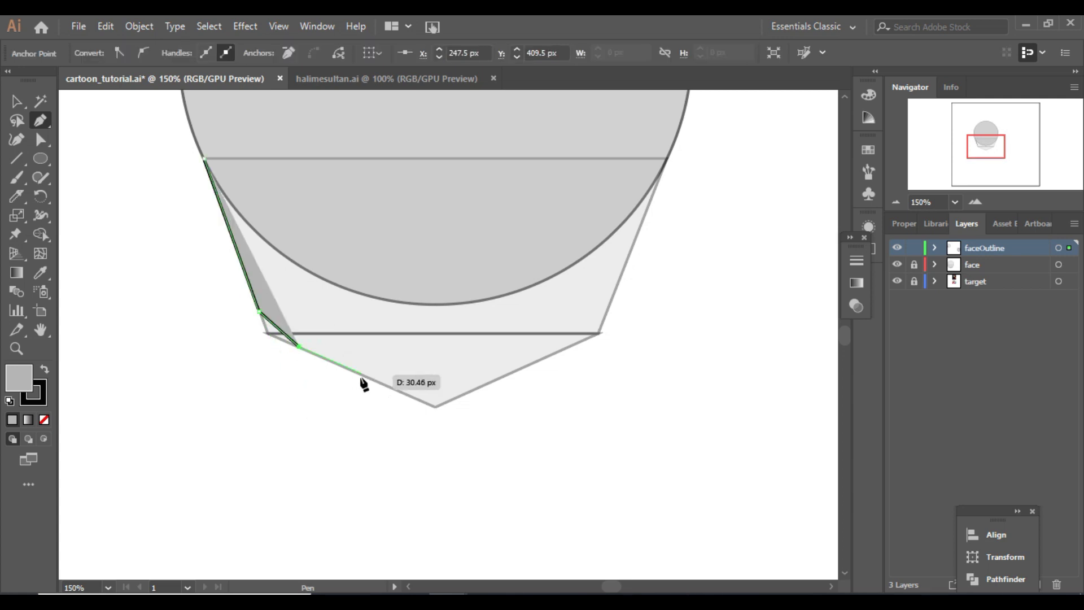
click(434, 406)
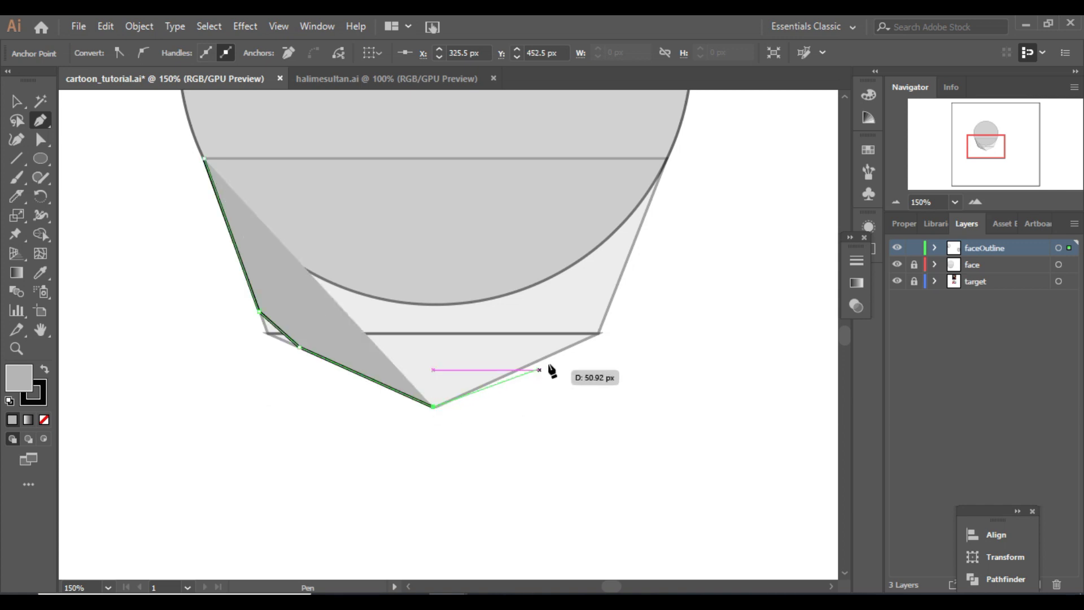
click(569, 347)
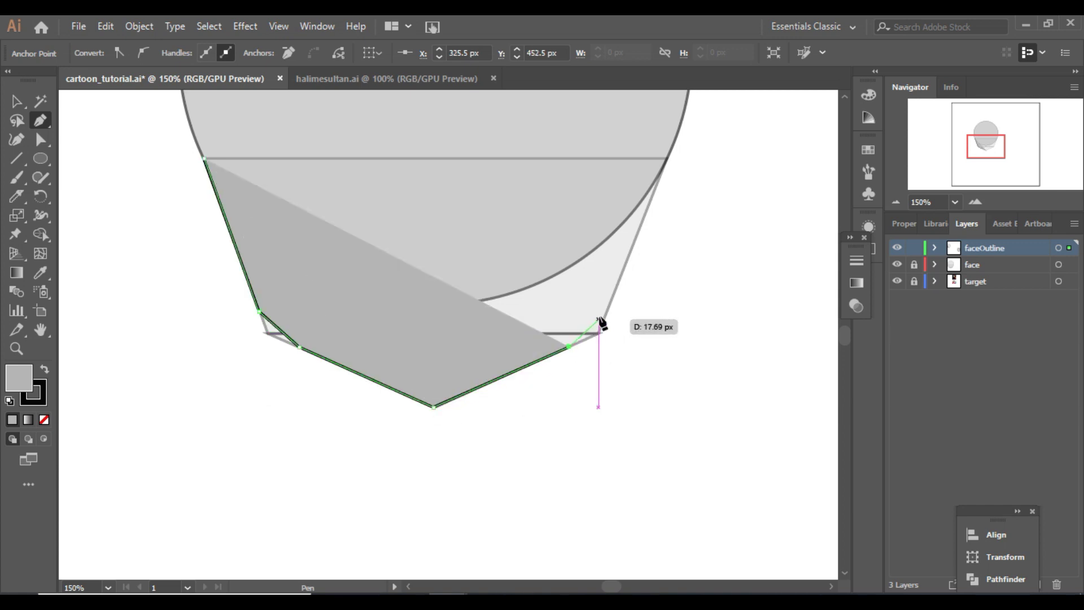
click(609, 304)
click(663, 159)
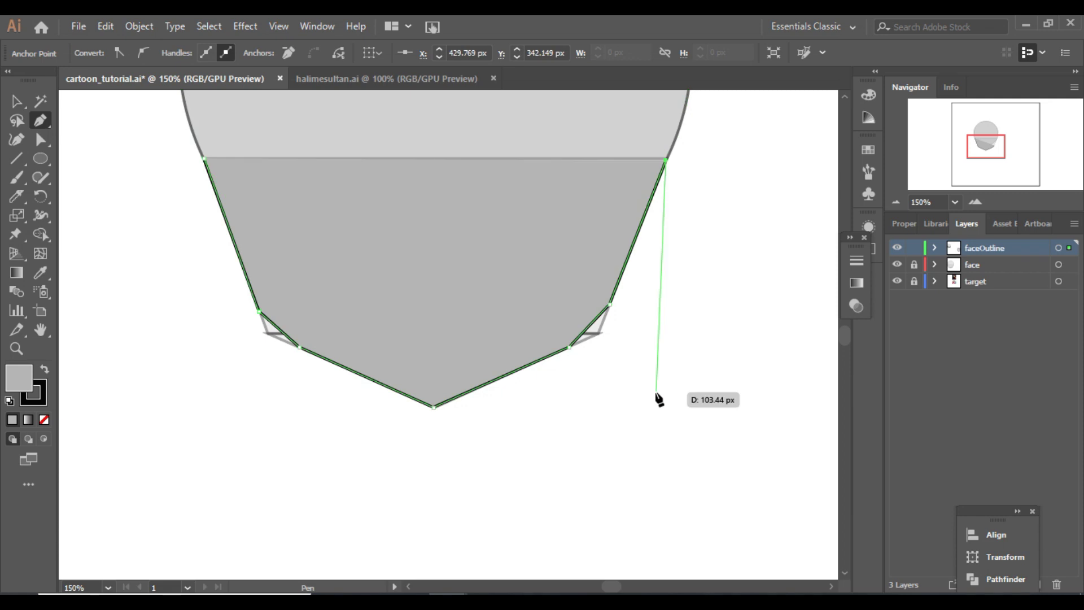
click(16, 101)
Bend the short diagonal segments at both jaw corners outward into smooth curves.
click(975, 201)
mouse_move(974, 175)
mouse_down()
mouse_move(981, 148)
mouse_move(978, 170)
mouse_up()
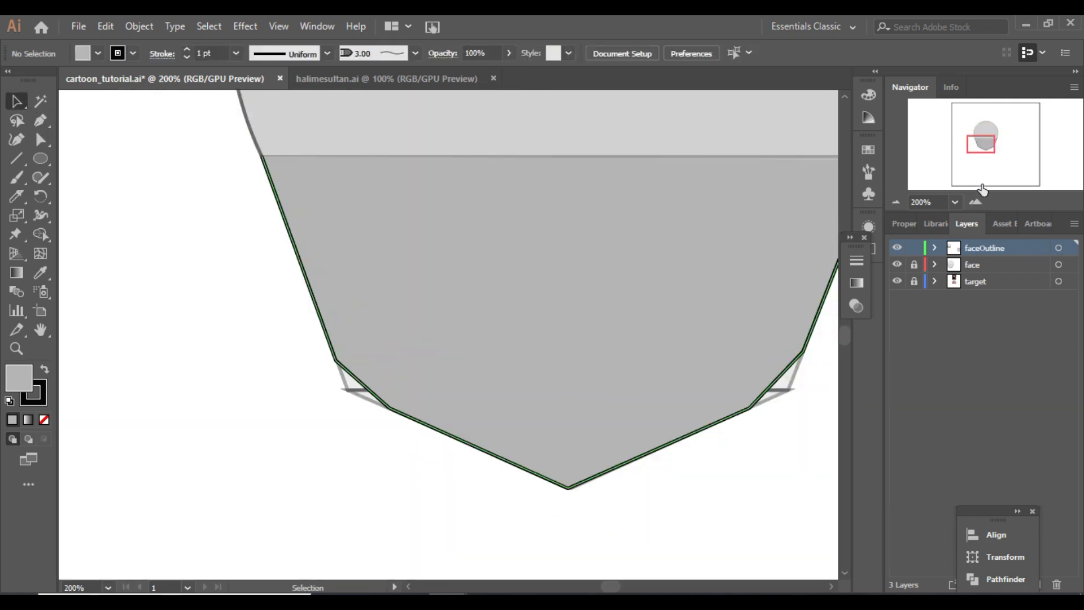
click(975, 201)
click(975, 202)
key(p)
drag(254, 435, 503, 514)
click(832, 587)
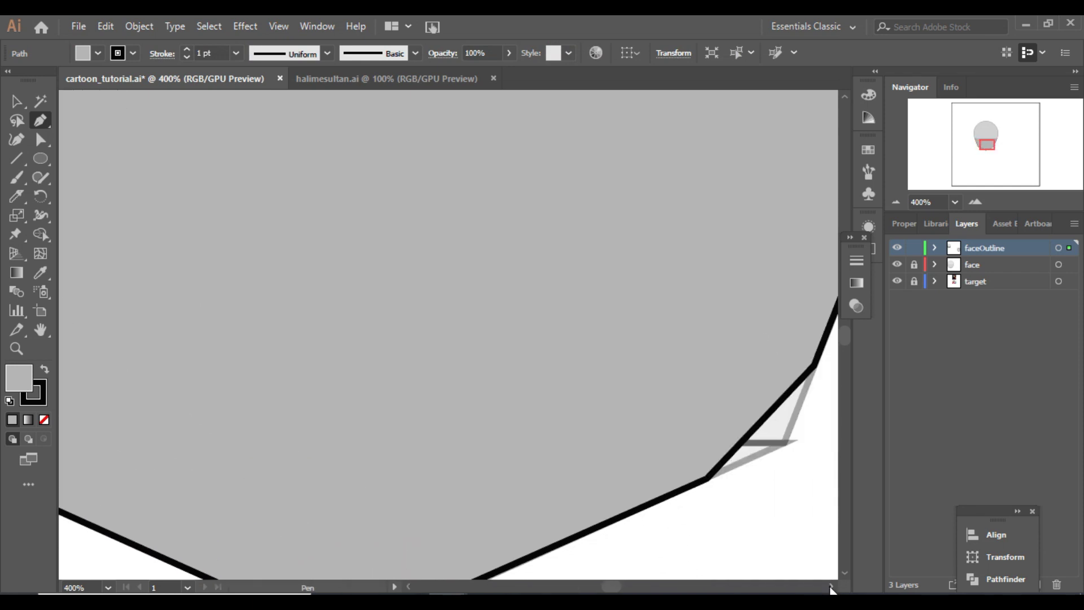
drag(694, 433, 714, 498)
ctrl+click(726, 523)
Round off the pointed chin corner at the bottom of the jaw outline.
click(896, 201)
click(896, 201)
key(a)
click(358, 489)
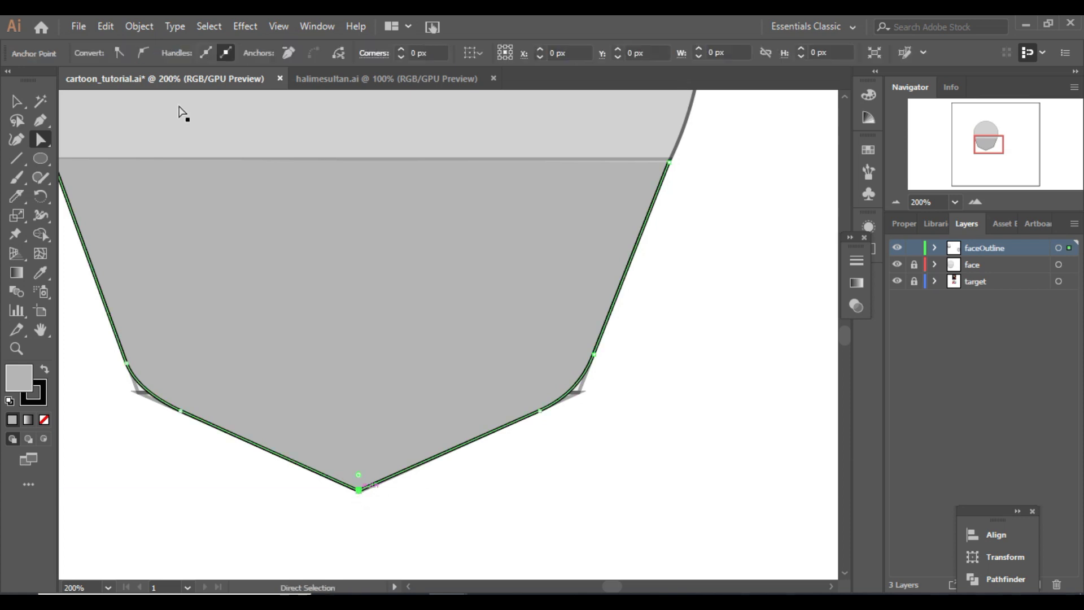
drag(358, 477, 486, 481)
click(816, 262)
Unite the circle copy and the jaw outline into one face shape with Pathfinder, and hide the face layer.
click(896, 201)
drag(988, 144, 986, 136)
click(580, 254)
key(v)
shift+click(607, 485)
click(997, 577)
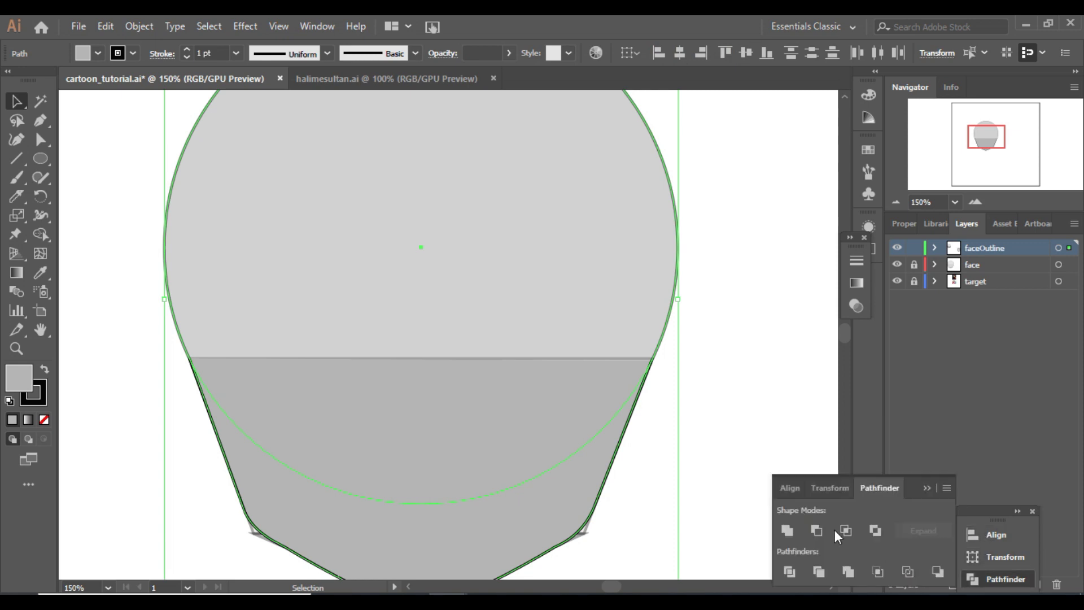
click(788, 529)
click(772, 394)
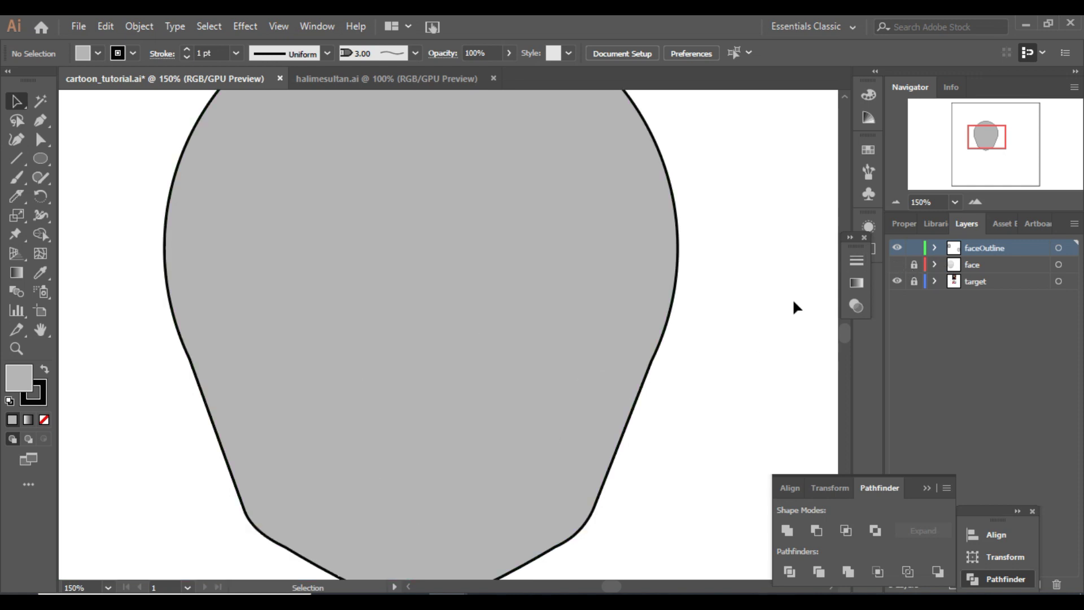
Check the reference portrait and scale the united face shape down slightly, keeping its proportions.
click(896, 204)
click(896, 205)
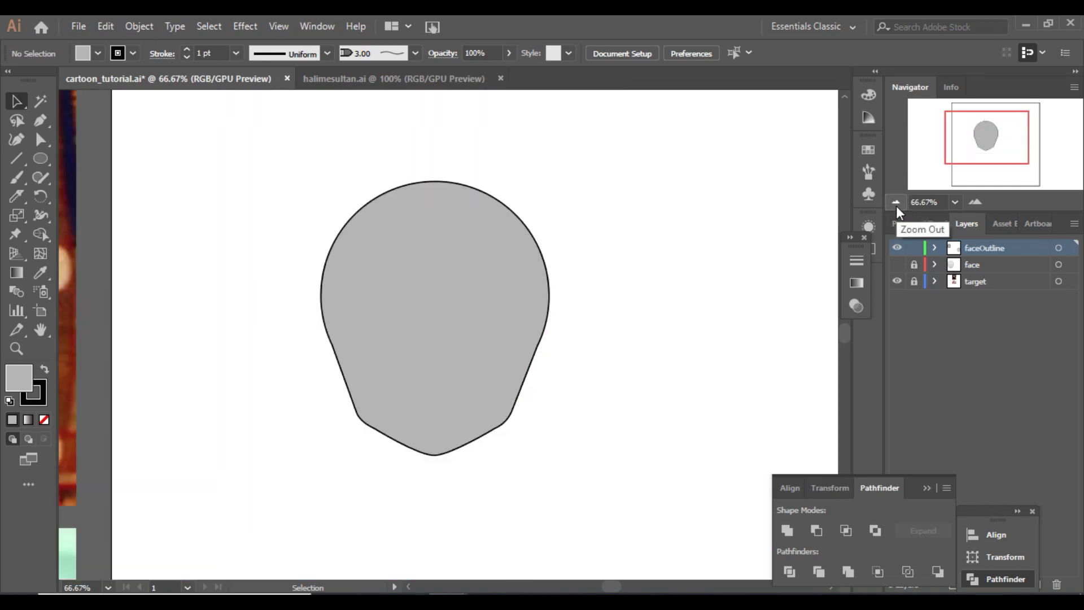
drag(984, 141, 943, 169)
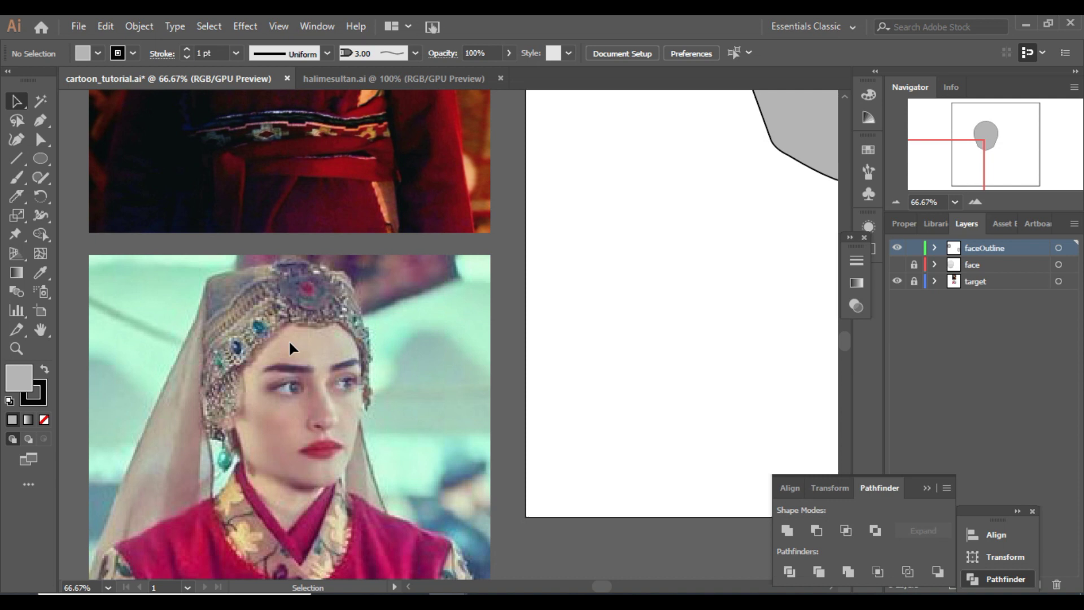
drag(948, 169, 976, 151)
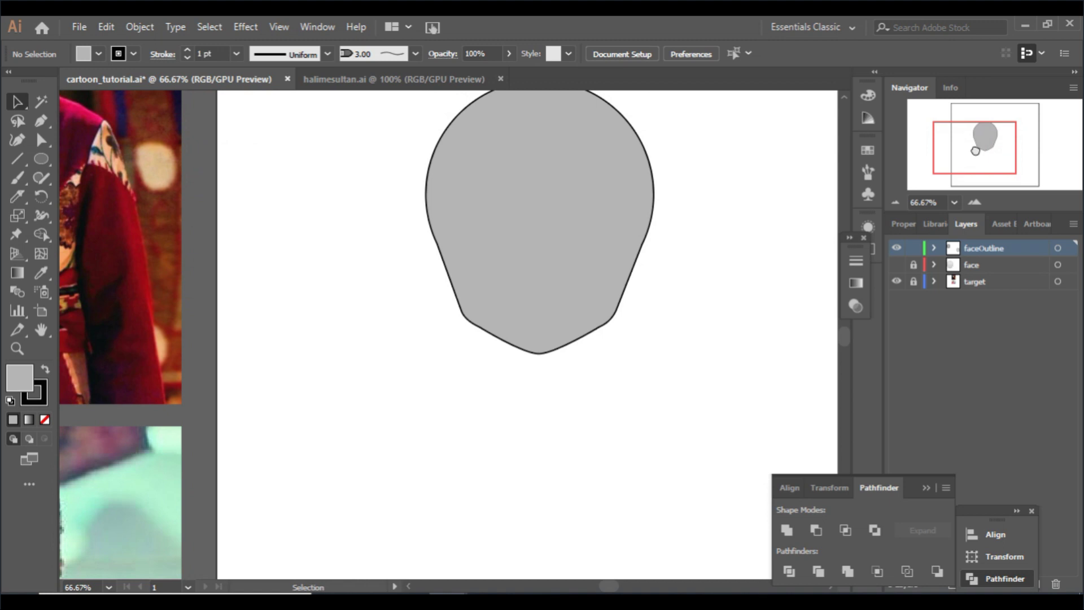
drag(636, 237, 583, 282)
click(572, 296)
drag(471, 418, 471, 407)
click(499, 456)
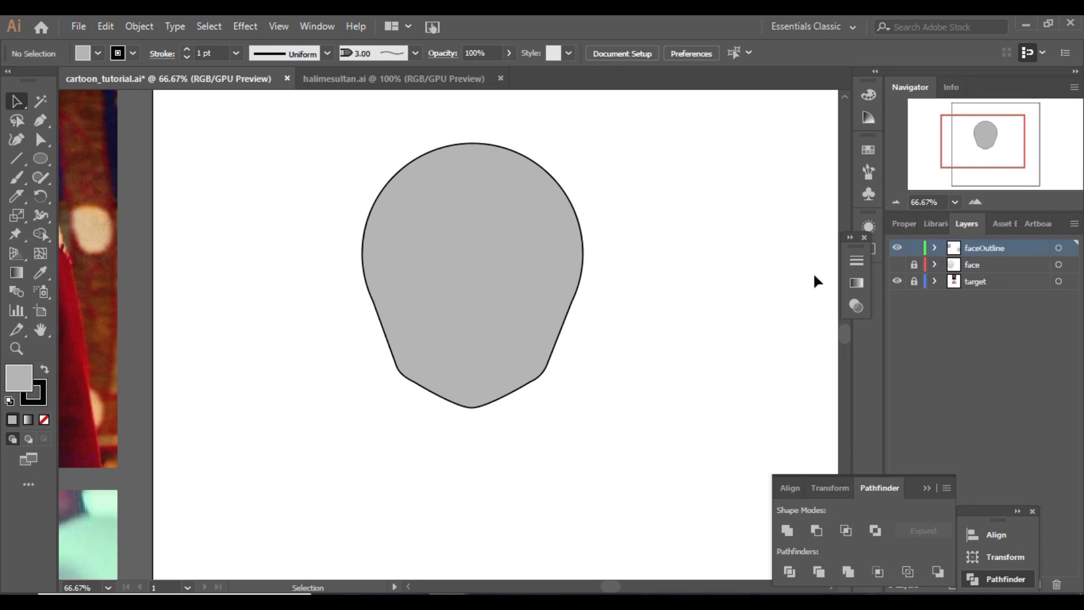
Show the face layer again, center the face outline over the guide shapes, and set its opacity to 42%.
click(897, 265)
click(517, 298)
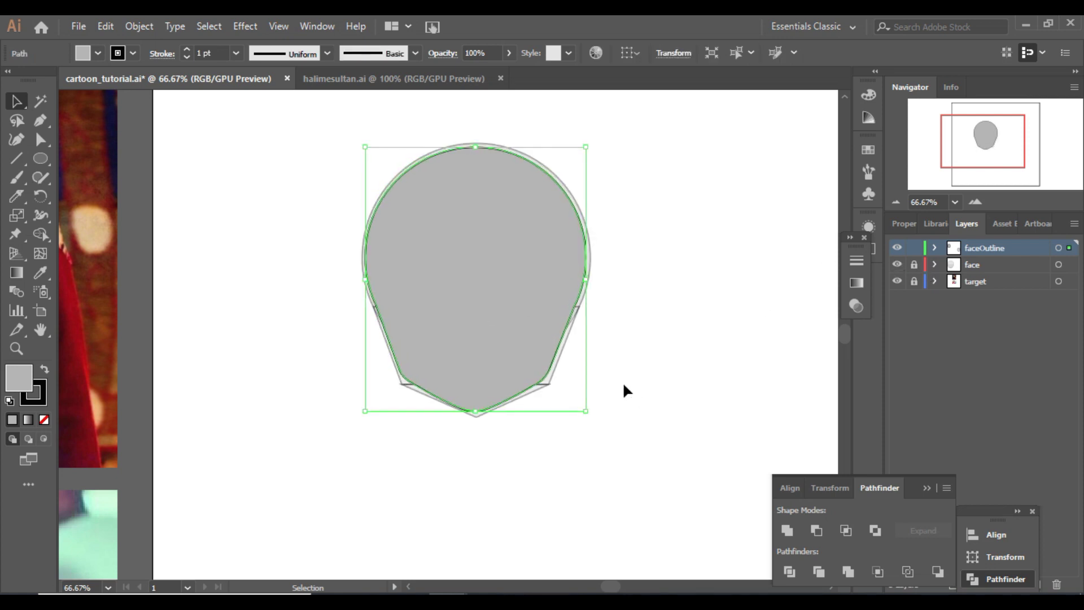
key(ctrl+h)
key(ctrl+h)
click(509, 53)
Hide the faceOutline layer and draw a horizontal guide line on the unlocked face layer, across the head above the trapezoid's top edge.
click(897, 248)
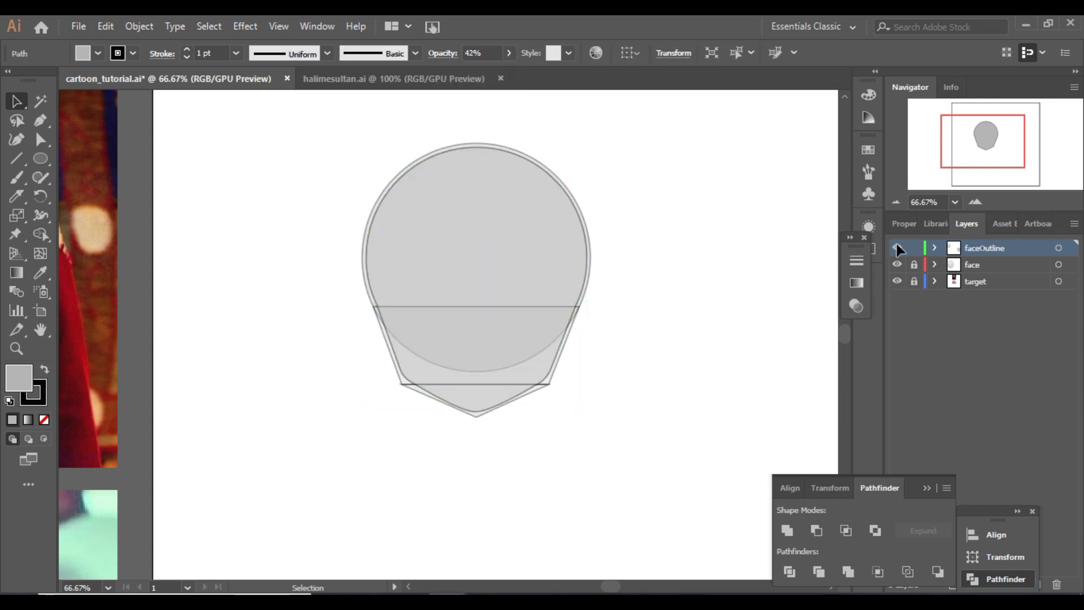
click(976, 201)
key(p)
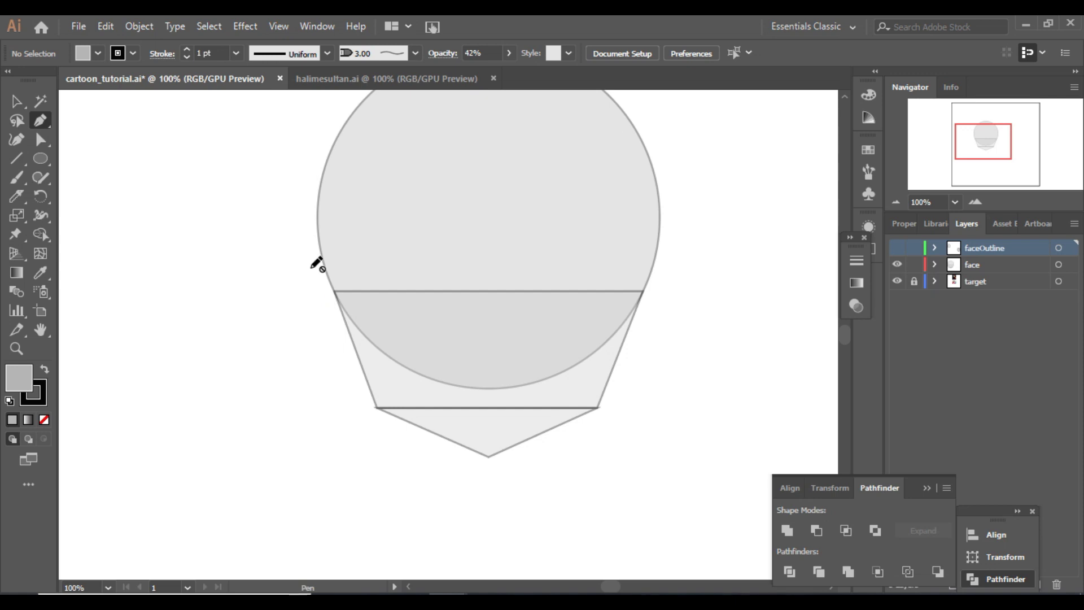
click(961, 270)
click(301, 252)
click(694, 251)
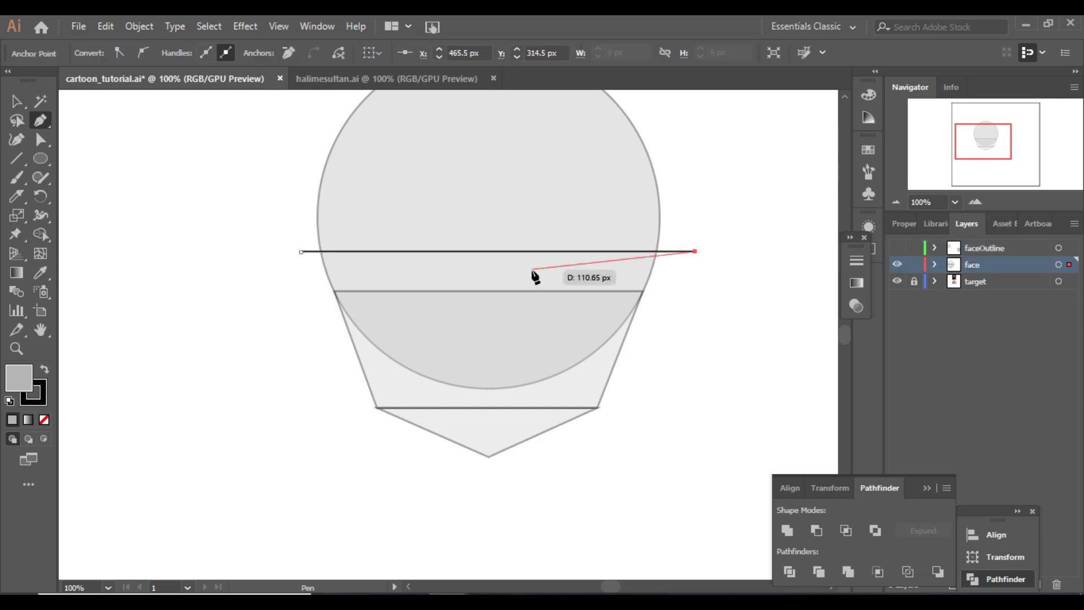
click(17, 104)
Duplicate the guide line below the trapezoid's top edge and move the upper line slightly down toward that edge.
drag(506, 251, 506, 319)
click(674, 353)
click(598, 314)
drag(558, 252, 559, 261)
click(642, 388)
click(571, 316)
click(658, 380)
Set the opacity of both horizontal eye guide lines to 53%.
click(895, 201)
click(354, 286)
shift+click(354, 325)
key(5)
key(3)
click(726, 210)
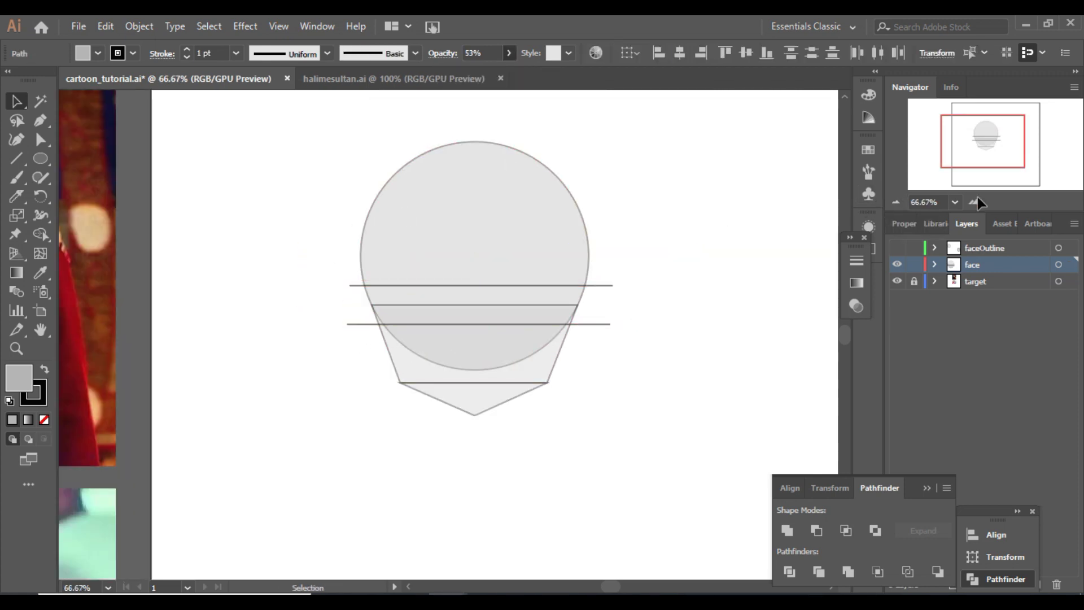
Show the faceOutline layer, lock it and the face layer, and add a new layer named "eyes" above them.
click(977, 201)
click(897, 248)
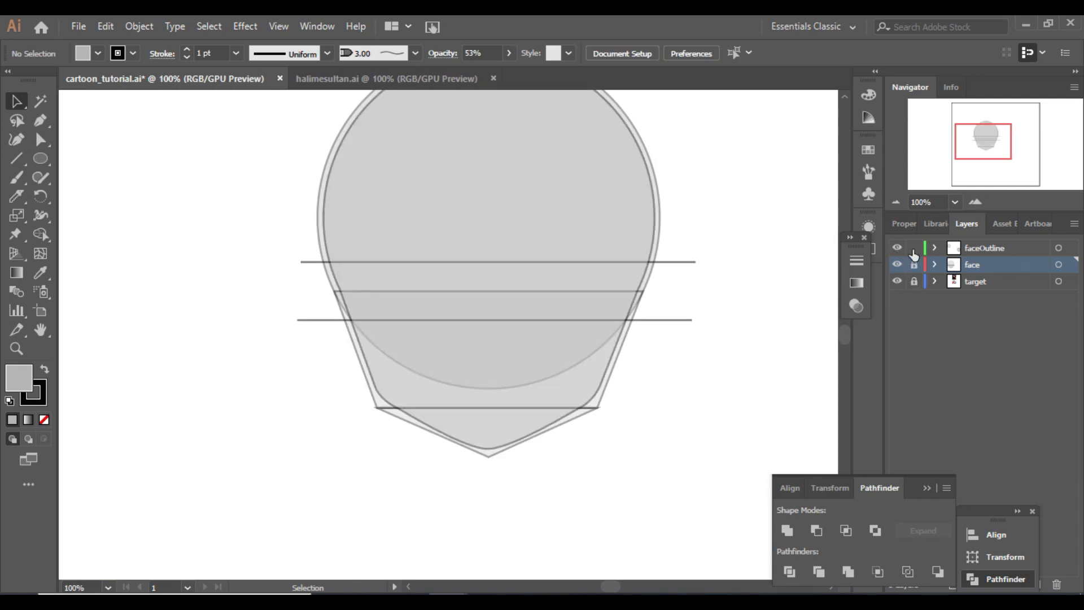
click(1032, 511)
click(1036, 584)
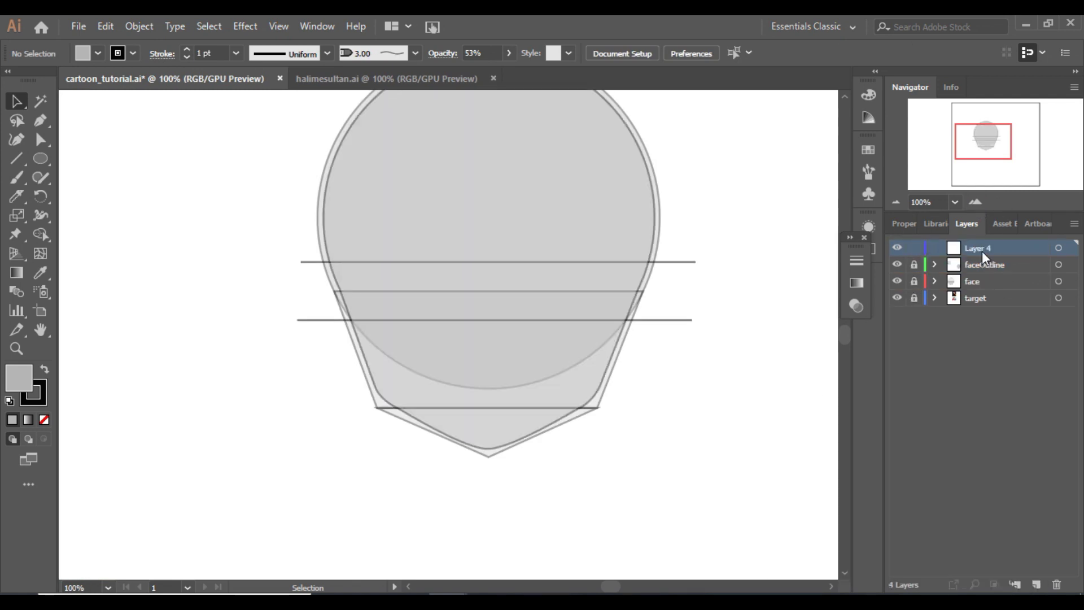
text(eyes)
key(Return)
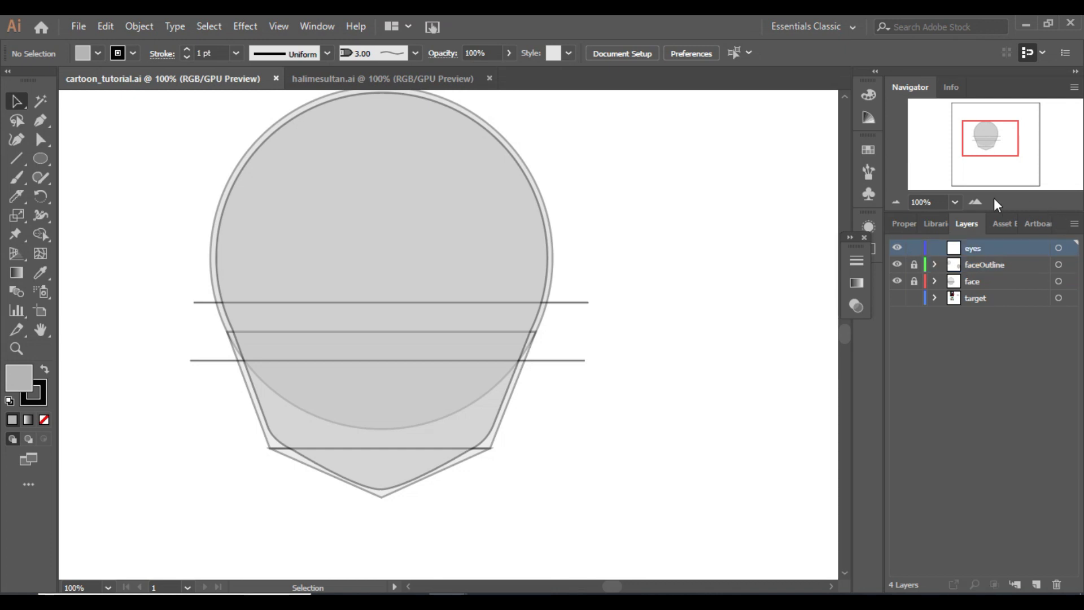
Hide the target layer and draw a short horizontal eye-width line between the upper guide line and the trapezoid's top edge.
click(969, 200)
click(969, 200)
click(969, 201)
key(p)
click(393, 305)
click(559, 305)
click(655, 305)
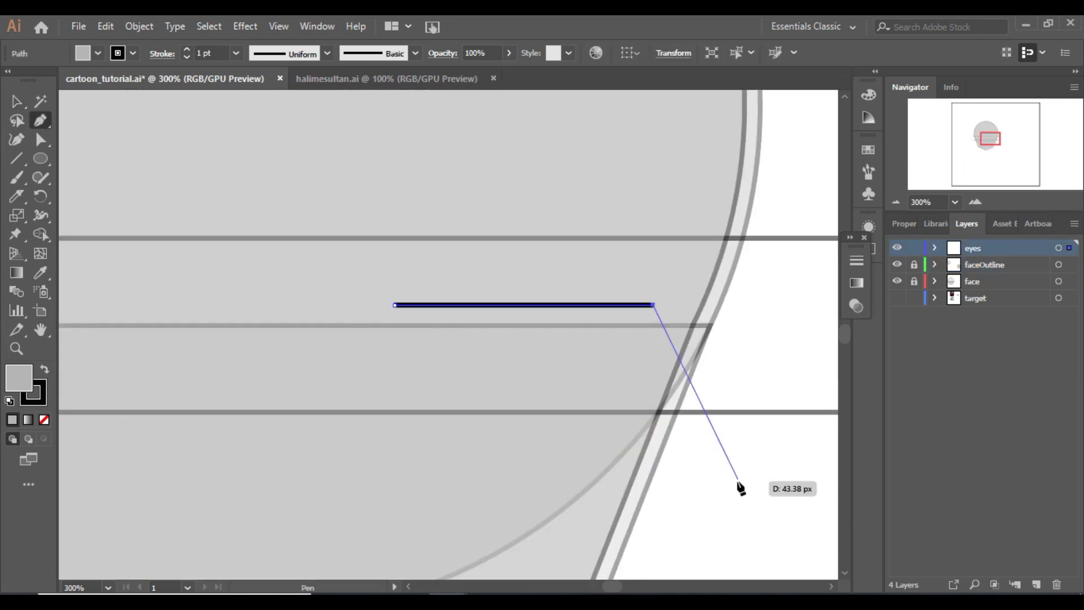
click(16, 102)
key(ctrl+shift+a)
Expand the short line's fill and stroke, and lower its opacity slightly.
click(896, 201)
click(896, 202)
click(976, 202)
click(976, 202)
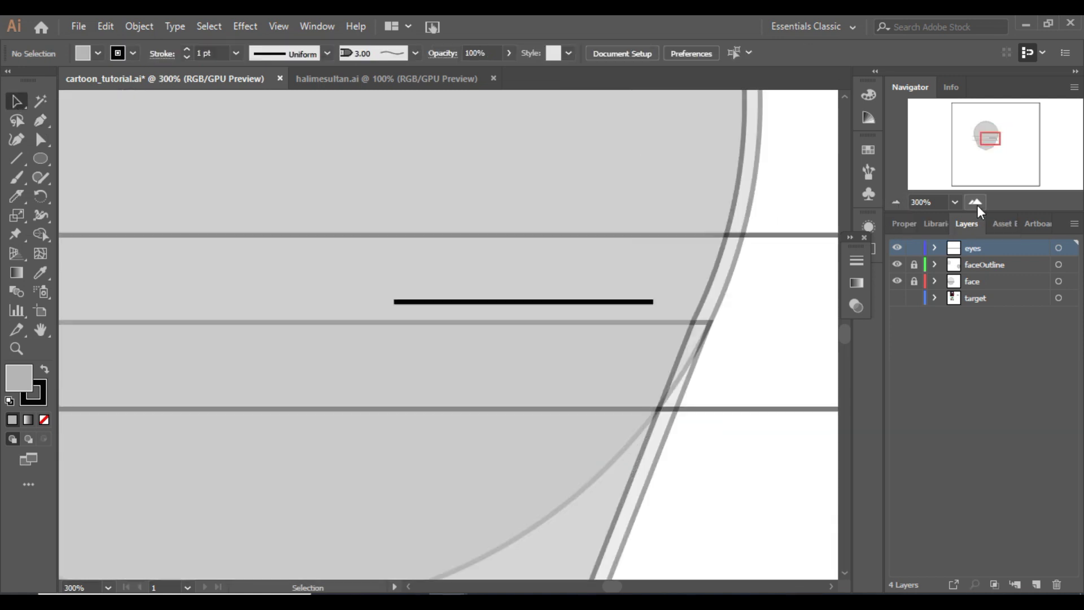
click(457, 302)
click(139, 27)
click(226, 186)
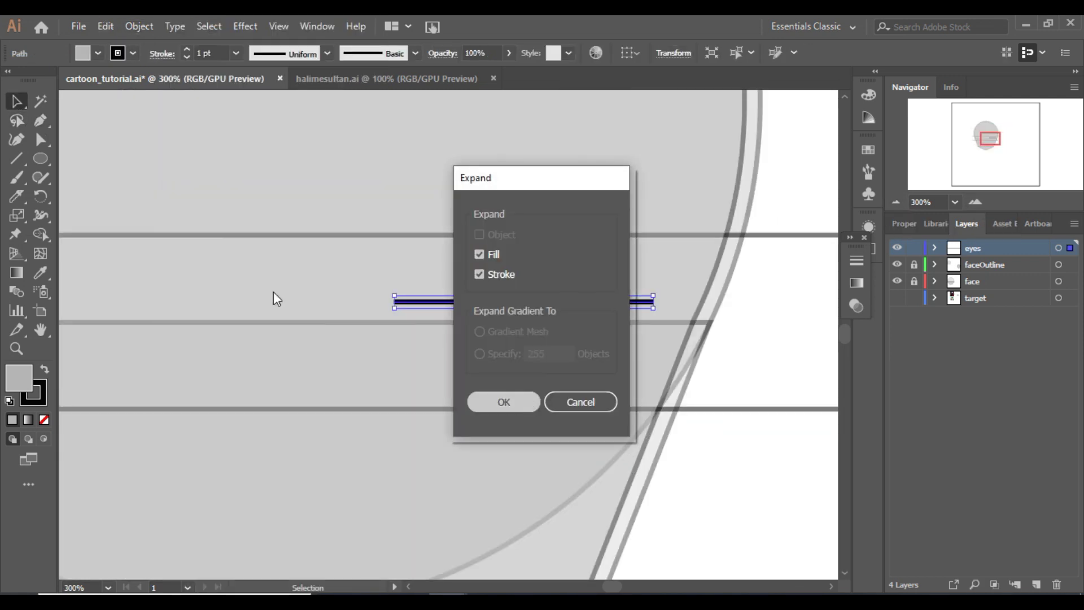
click(501, 400)
drag(509, 54, 494, 110)
click(495, 110)
Draw the upper eyelid curve with the Pen tool, arching from the short line's inner end up to the guide line and down past the outer corner.
key(p)
click(393, 304)
drag(513, 233, 600, 235)
click(513, 232)
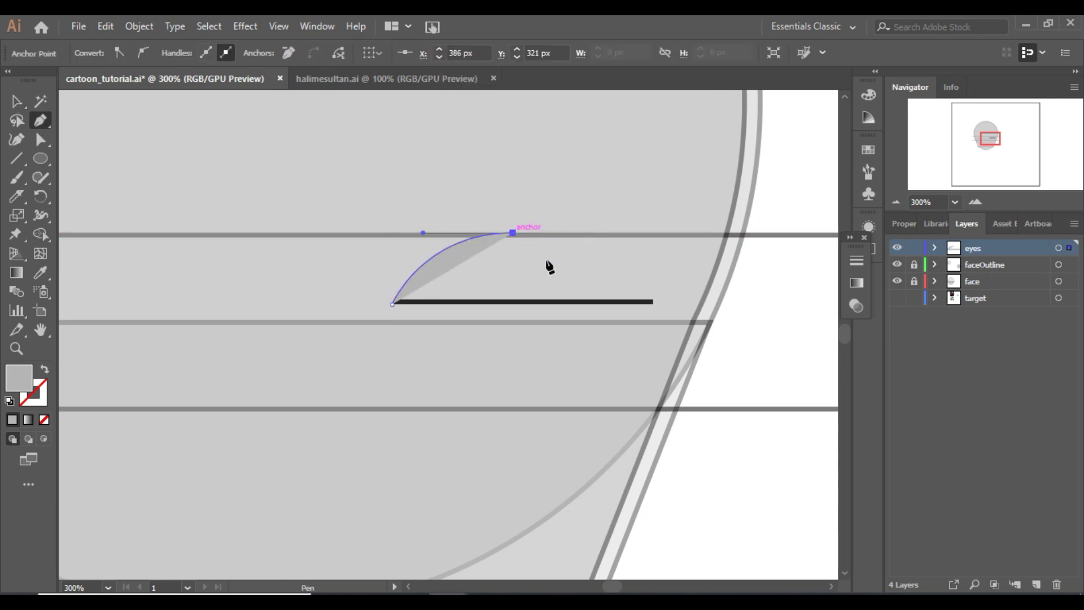
drag(624, 302, 656, 375)
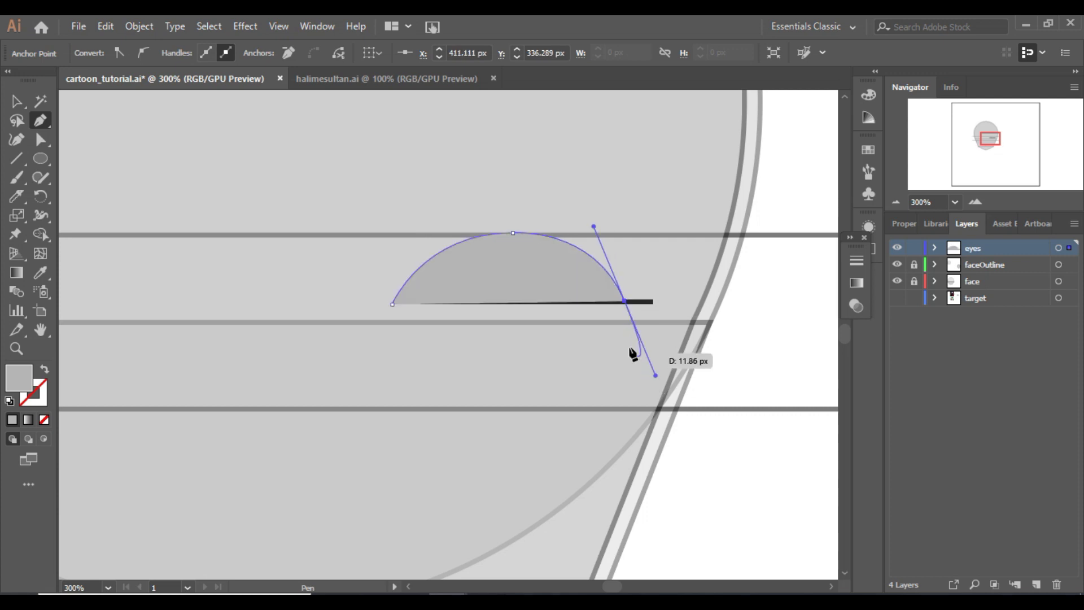
drag(626, 304, 593, 380)
Give the eyelid curve no fill and a 6 pt stroke with a width profile tapered at both ends.
key(v)
click(509, 307)
click(45, 369)
click(187, 50)
click(187, 50)
click(187, 51)
click(187, 50)
click(187, 50)
click(284, 53)
click(284, 82)
Color the eyelid stroke dark brown and flatten the arch slightly from its top.
click(132, 53)
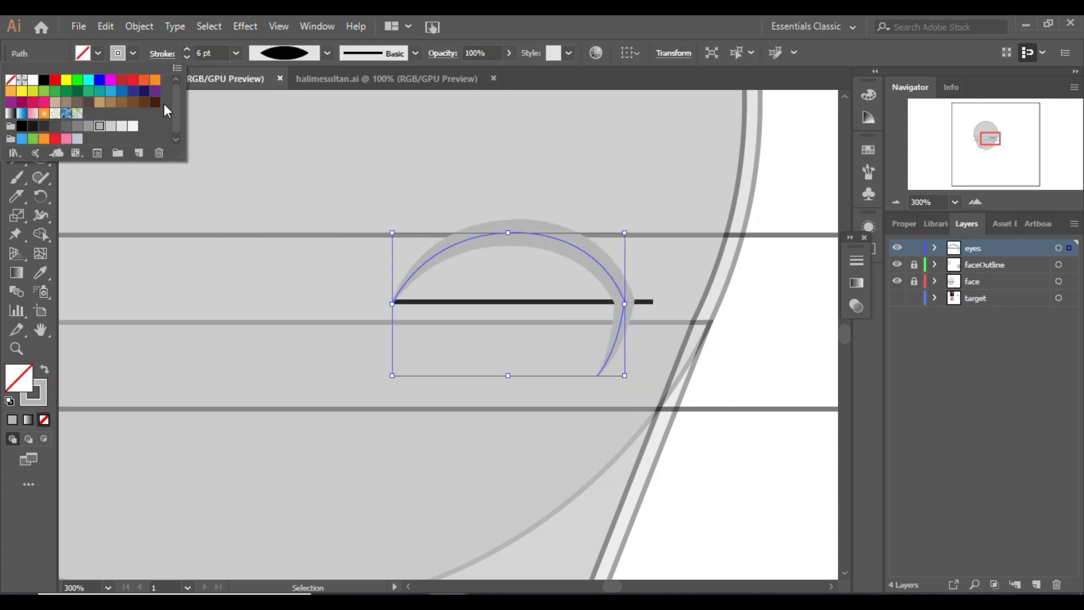
click(154, 102)
click(276, 232)
drag(508, 232, 511, 247)
click(710, 374)
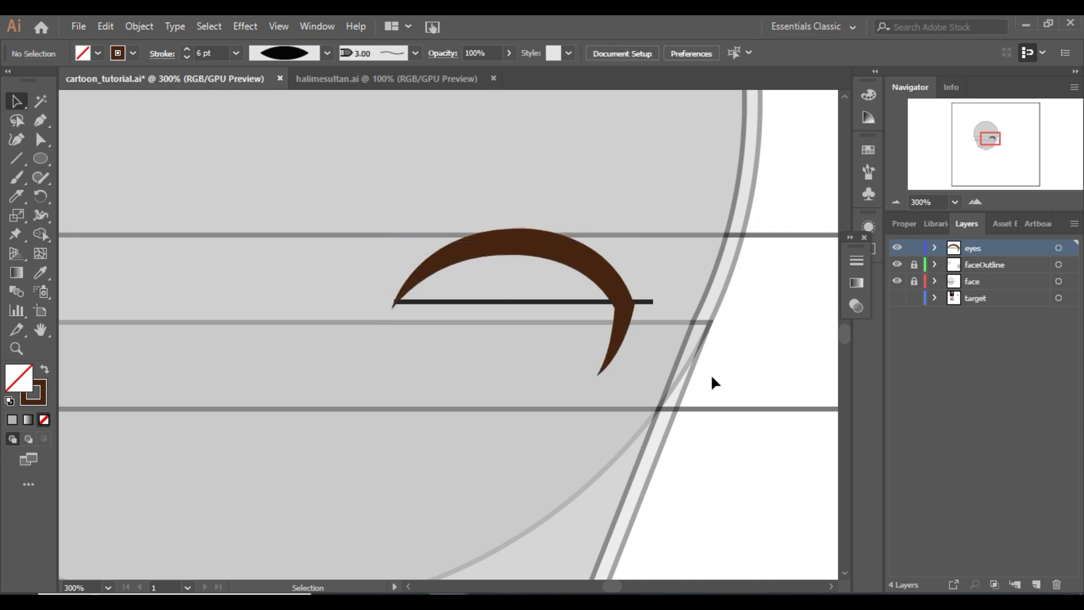
Draw a small curved, pointed eyelash at the outer corner of the upper eyelid with the Pen tool.
key(p)
click(603, 257)
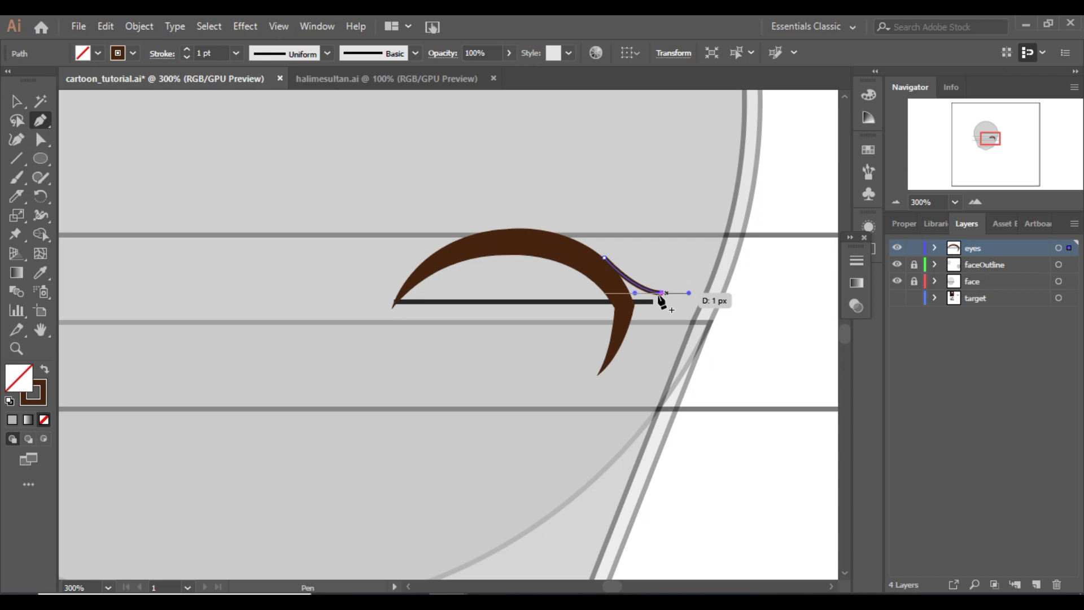
drag(660, 301, 634, 307)
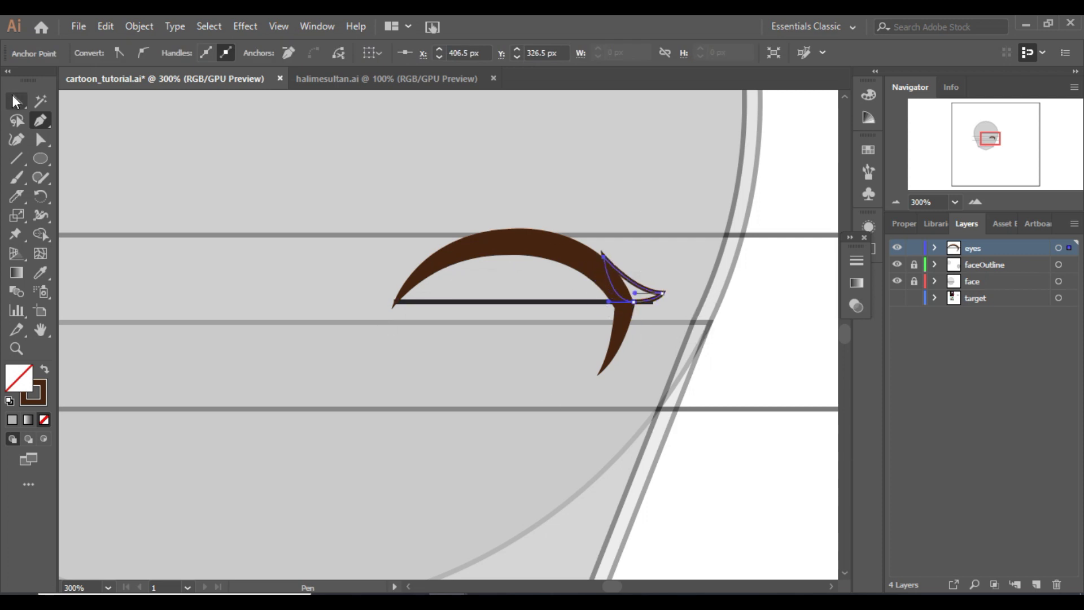
click(367, 404)
Delete the short eye-width line and give the eyelash a solid dark brown fill without a stroke.
drag(587, 305, 588, 399)
key(Delete)
click(643, 302)
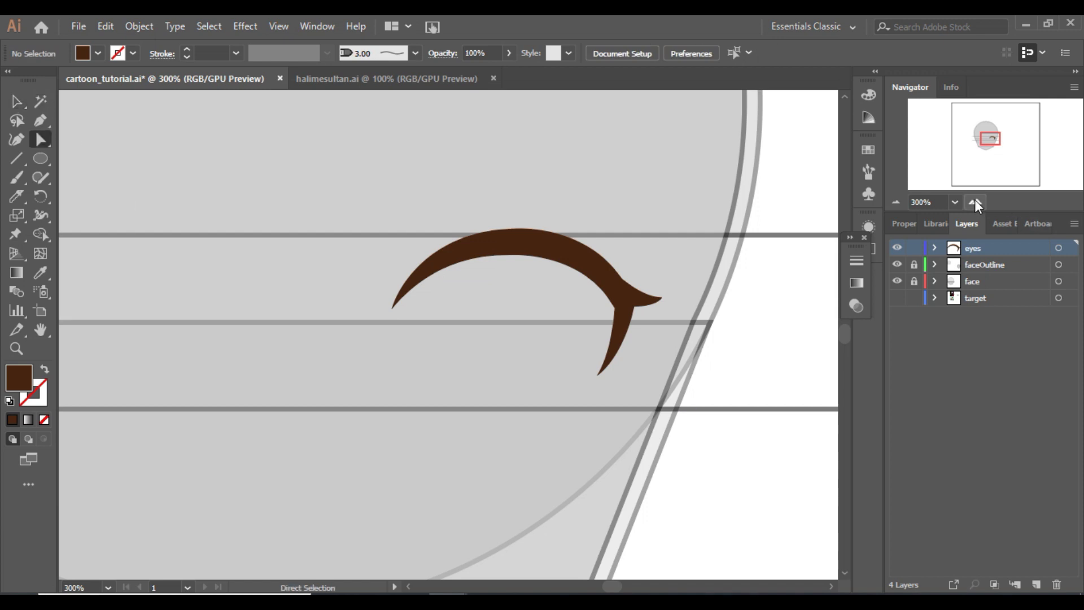
Duplicate the eyelash twice, rotating and placing the copies to form a fan of three lashes at the outer corner.
click(975, 201)
click(650, 257)
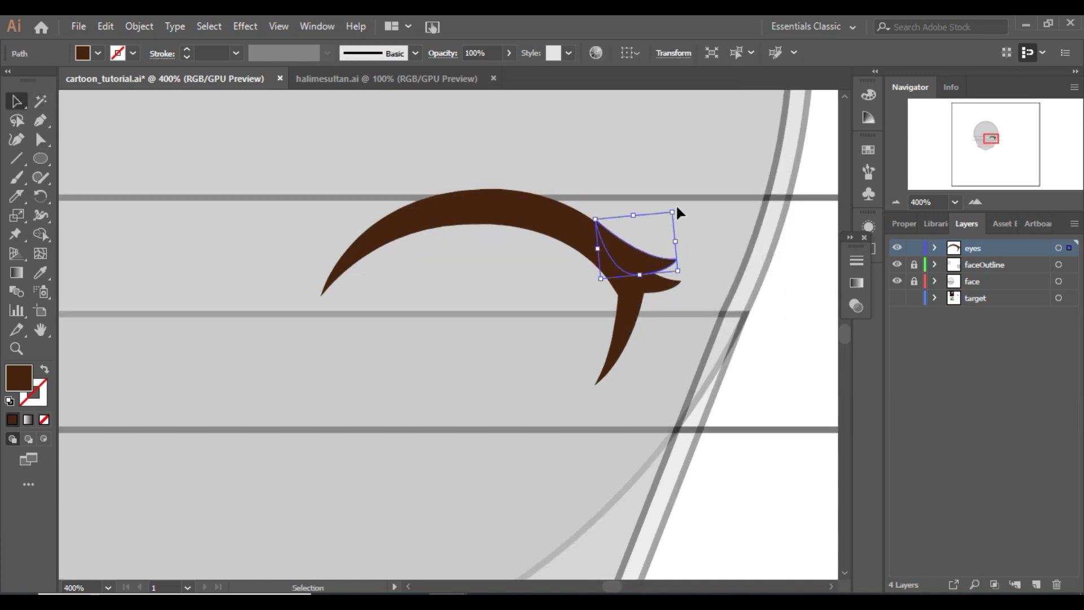
click(790, 334)
drag(672, 276, 638, 256)
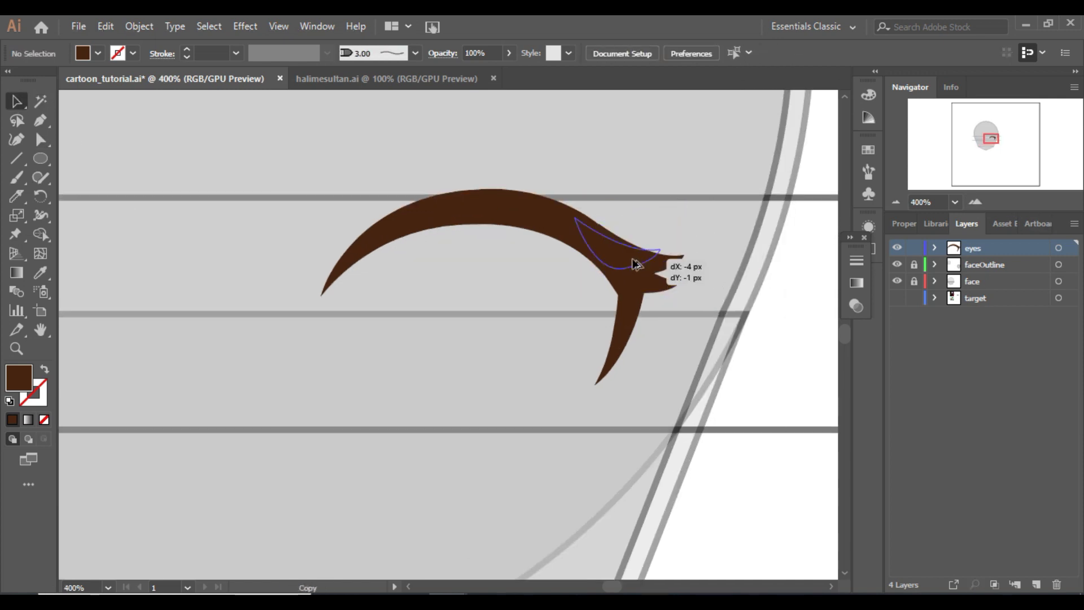
click(727, 335)
click(665, 265)
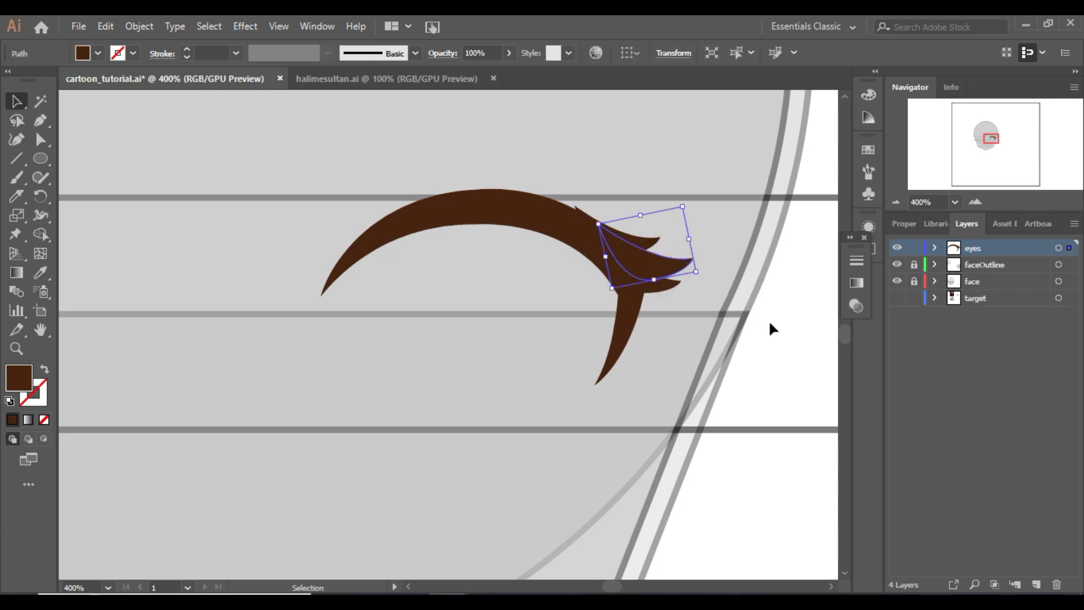
drag(600, 229, 686, 295)
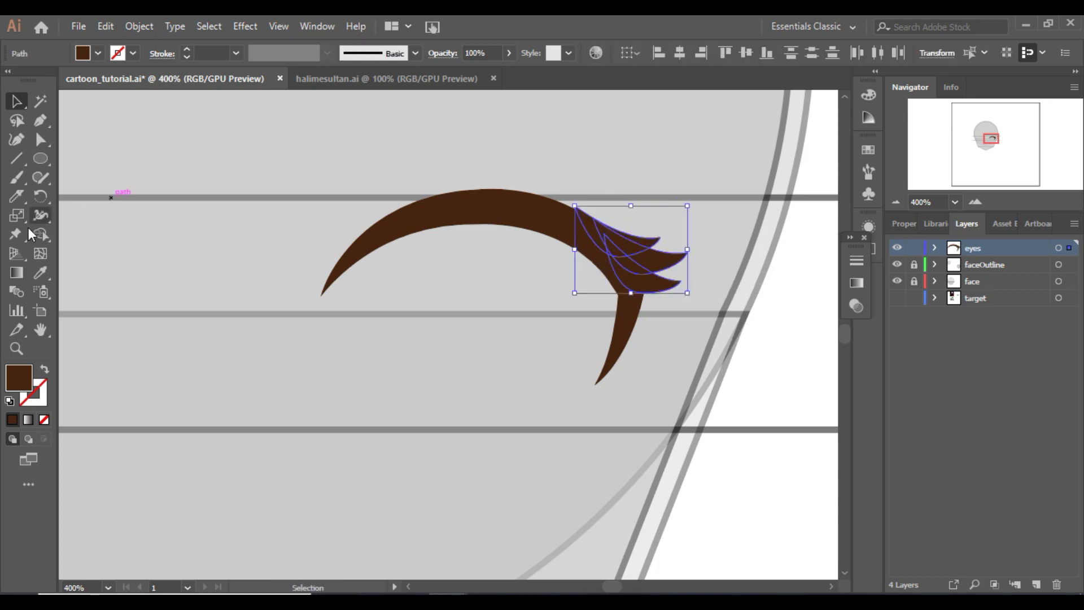
Trim the inner tip of the topmost outer eyelash so it blends into the eyelid.
click(975, 202)
click(844, 96)
click(731, 283)
click(14, 199)
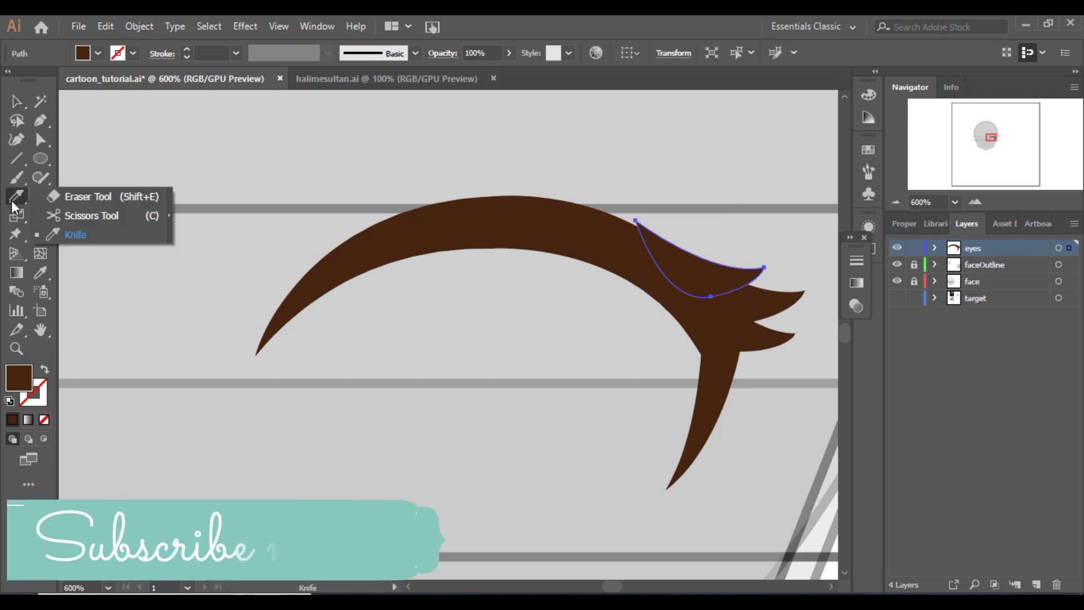
drag(13, 202, 54, 199)
key(p)
click(676, 246)
Place a vertically reflected eyelash copy at the eyelid's inner corner and duplicate it into a group of three lashes.
key(v)
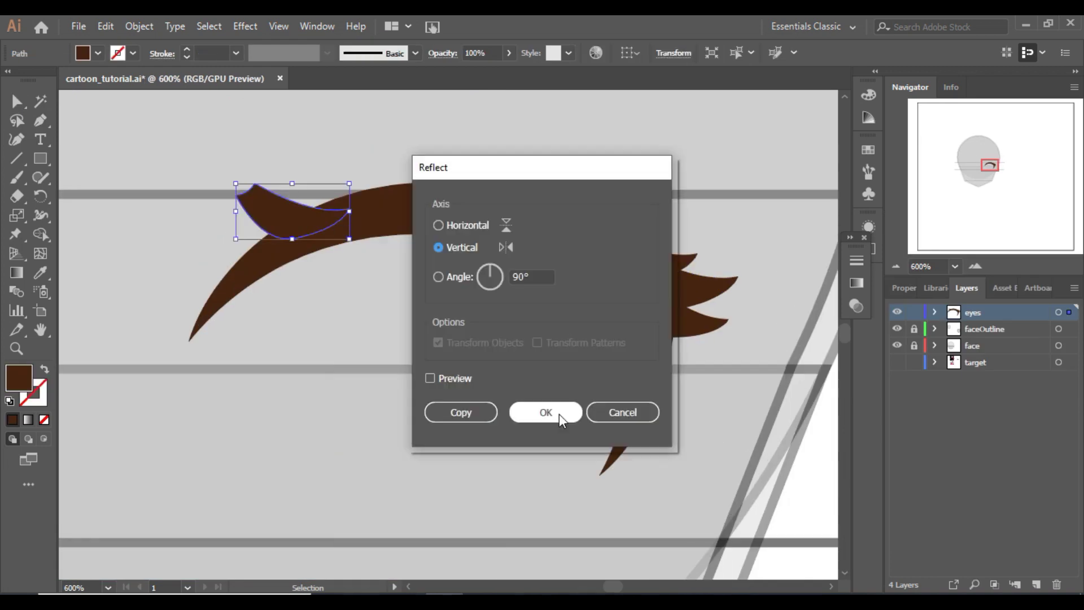
key(Return)
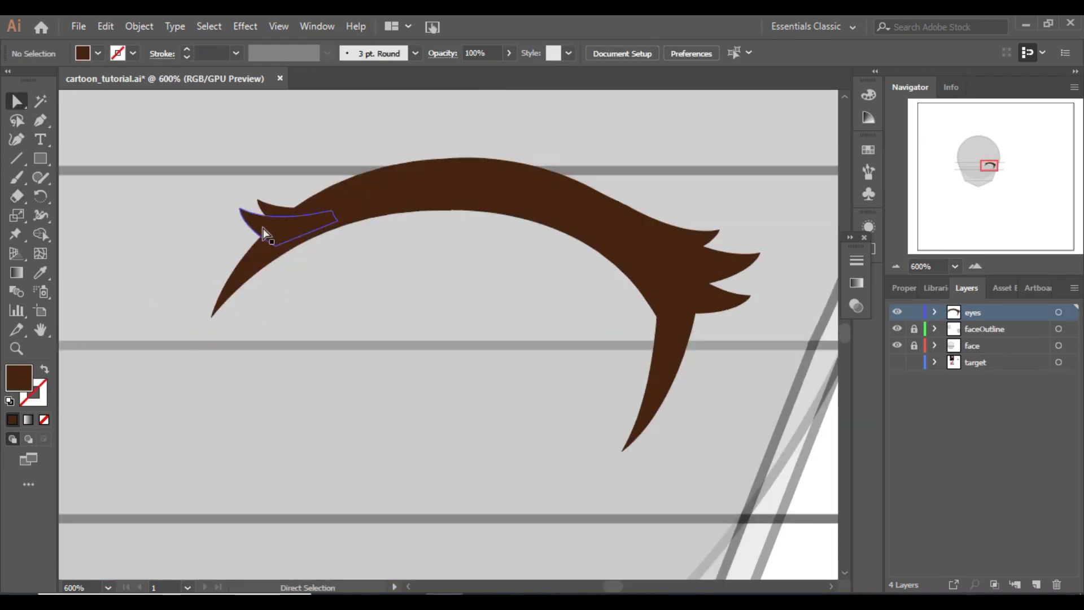
click(243, 240)
key(ctrl+minus)
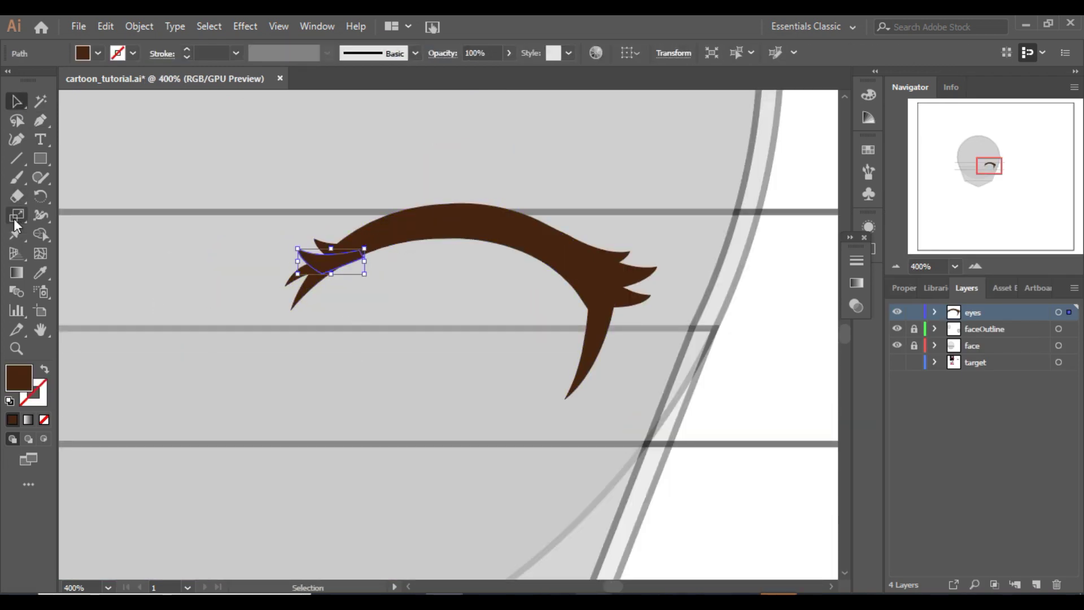
Draw a short, slightly sagging dark brown lower eyelid line along the lower eye guide line.
drag(507, 436, 556, 424)
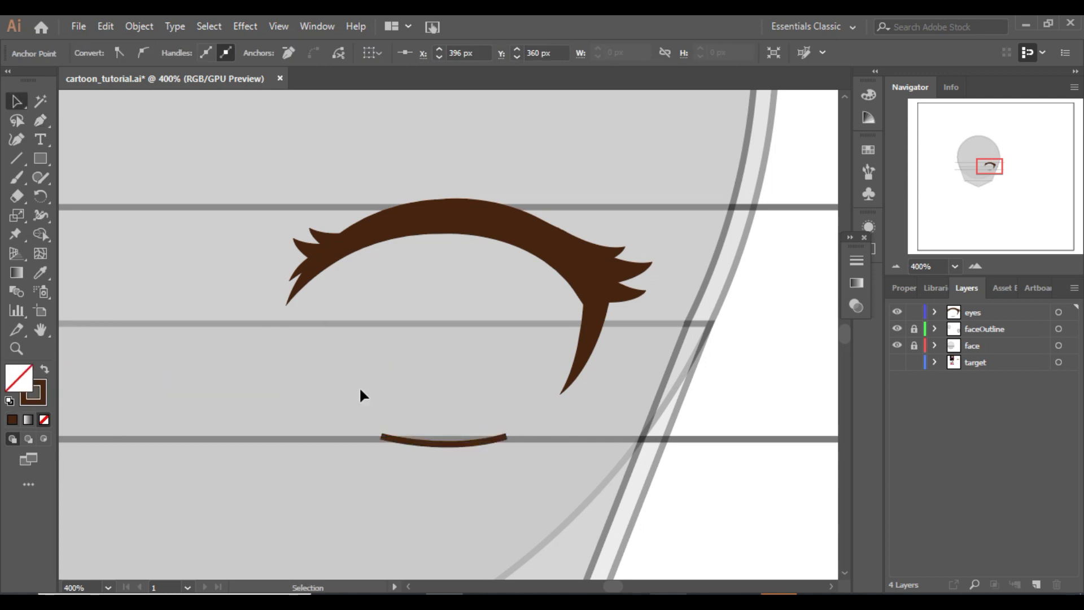
click(16, 101)
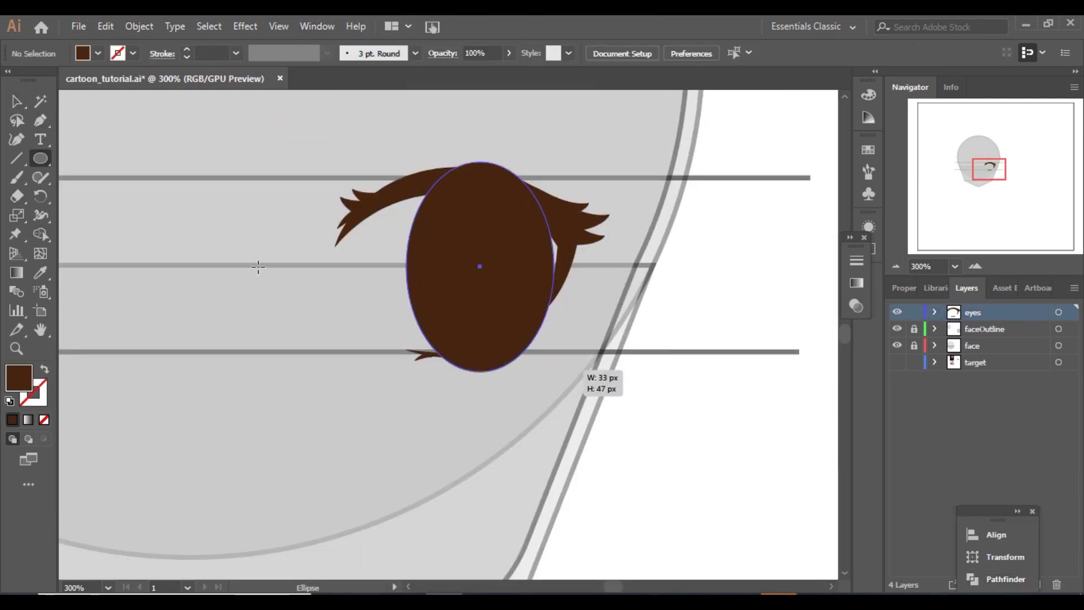
Draw a tall iris oval, about 33 by 47 px, between the eyelids as an unfilled dark brown outline and tilt it slightly.
key(shift+x)
mouse_move(576, 362)
mouse_down()
mouse_move(527, 261)
mouse_move(600, 290)
mouse_move(594, 318)
mouse_up()
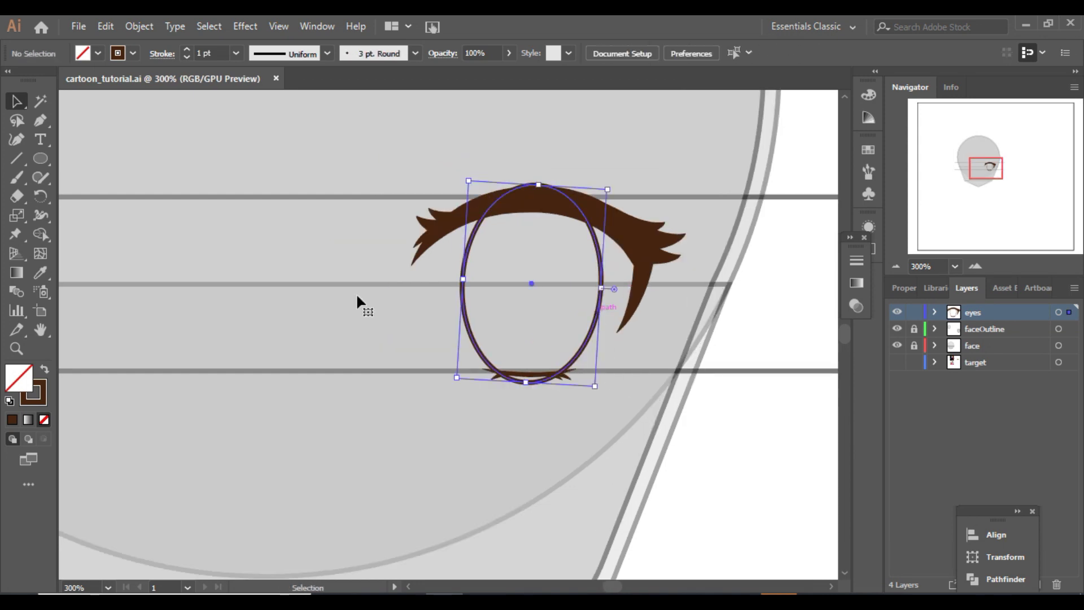
click(594, 317)
key(shift+x)
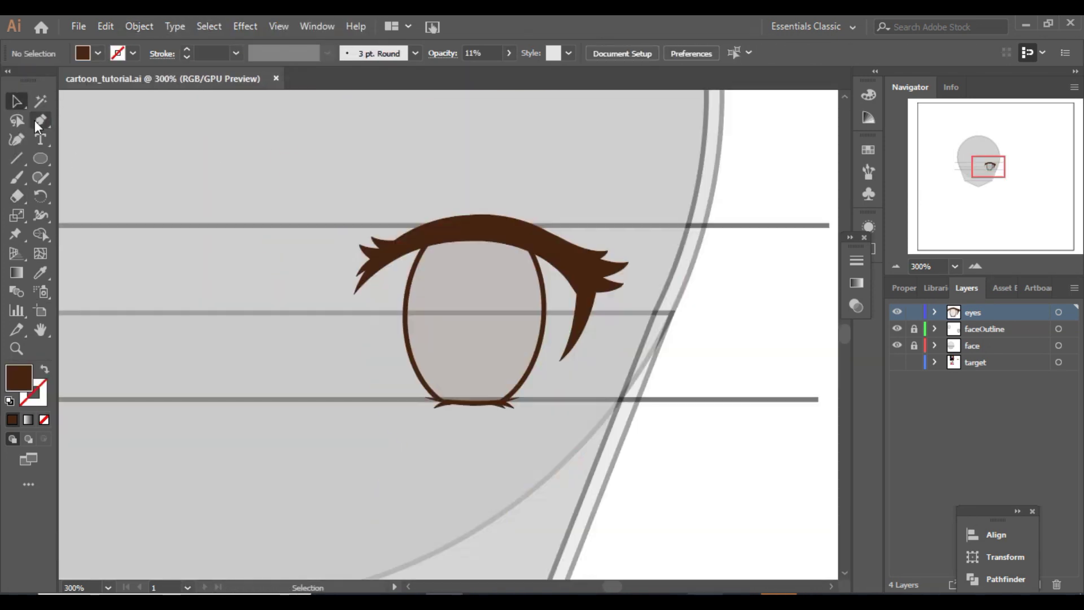
Draw a closed white eyeball shape between the upper and lower eyelids with the Pen tool and place it behind the iris.
click(380, 235)
drag(358, 338, 489, 449)
click(497, 412)
click(596, 208)
click(380, 235)
right_click(203, 497)
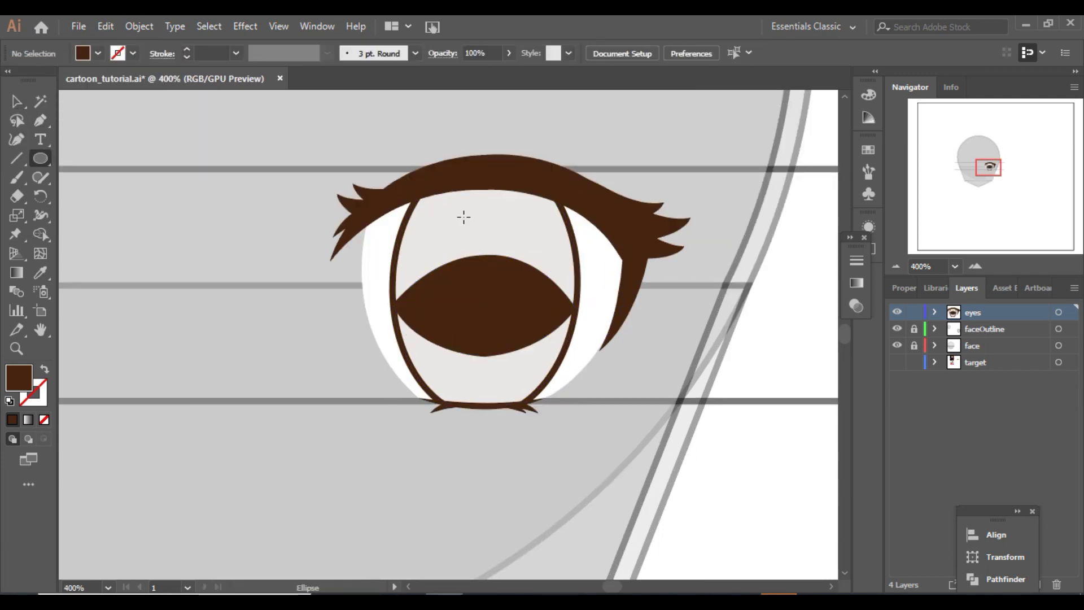
Draw a medium-brown oval in the iris centre, with a large circle at its upper right and a small one at its lower left.
drag(443, 218, 527, 332)
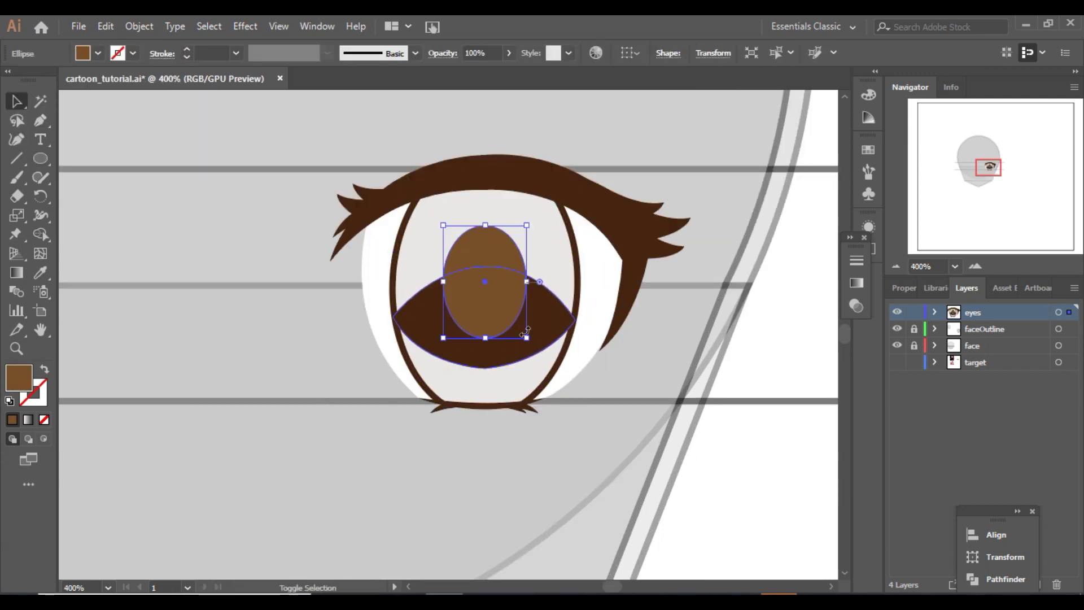
click(242, 172)
drag(485, 218, 538, 272)
drag(479, 325, 477, 342)
drag(538, 272, 545, 280)
click(418, 330)
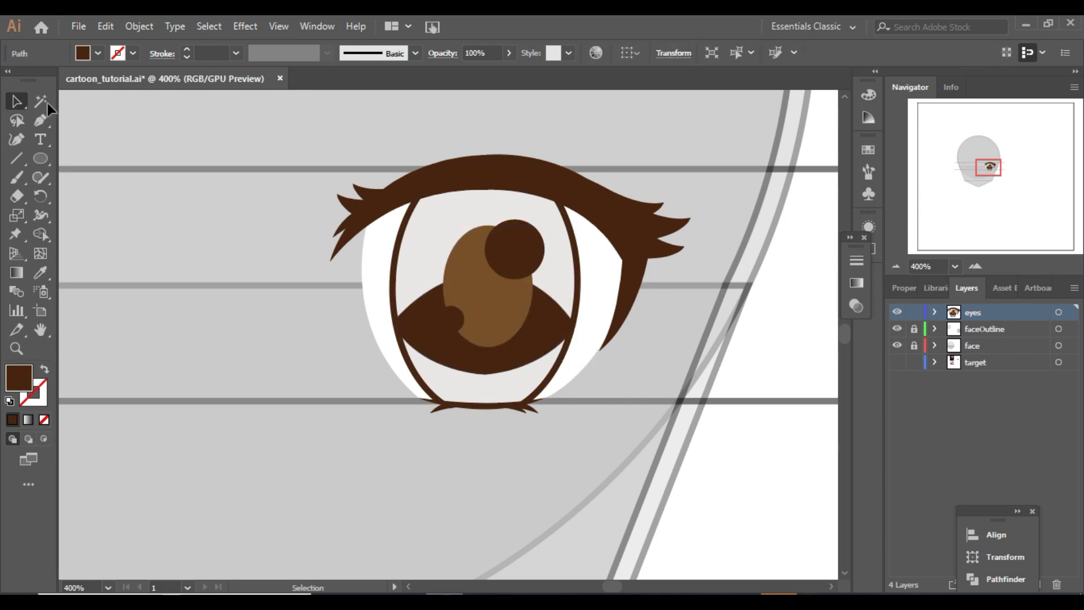
Draw a dark brown arched shape across the middle of the iris with the Pen tool.
key(p)
click(496, 374)
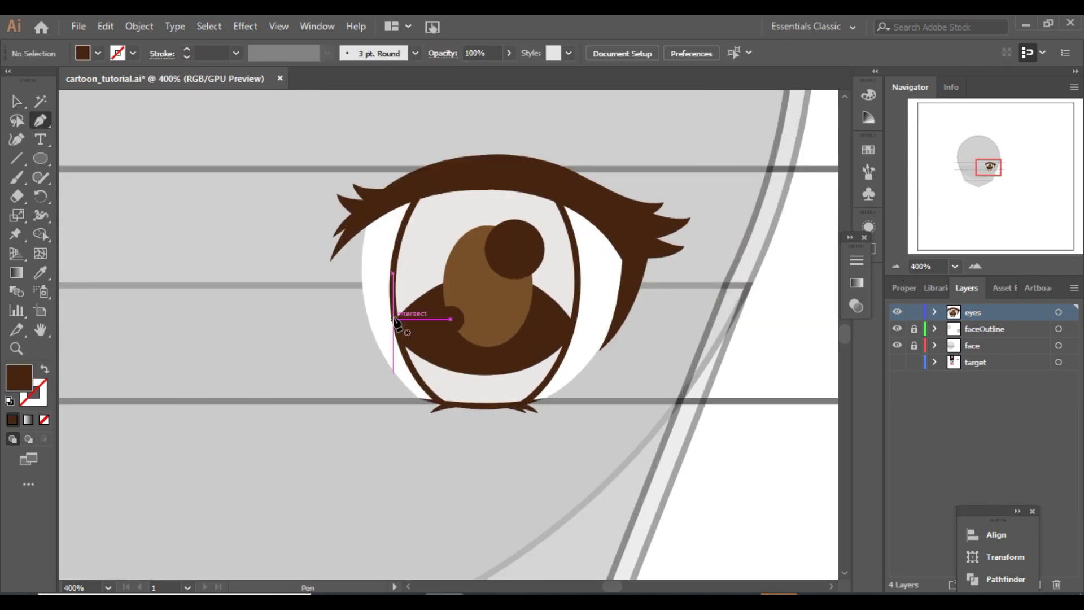
click(393, 320)
drag(484, 266, 542, 266)
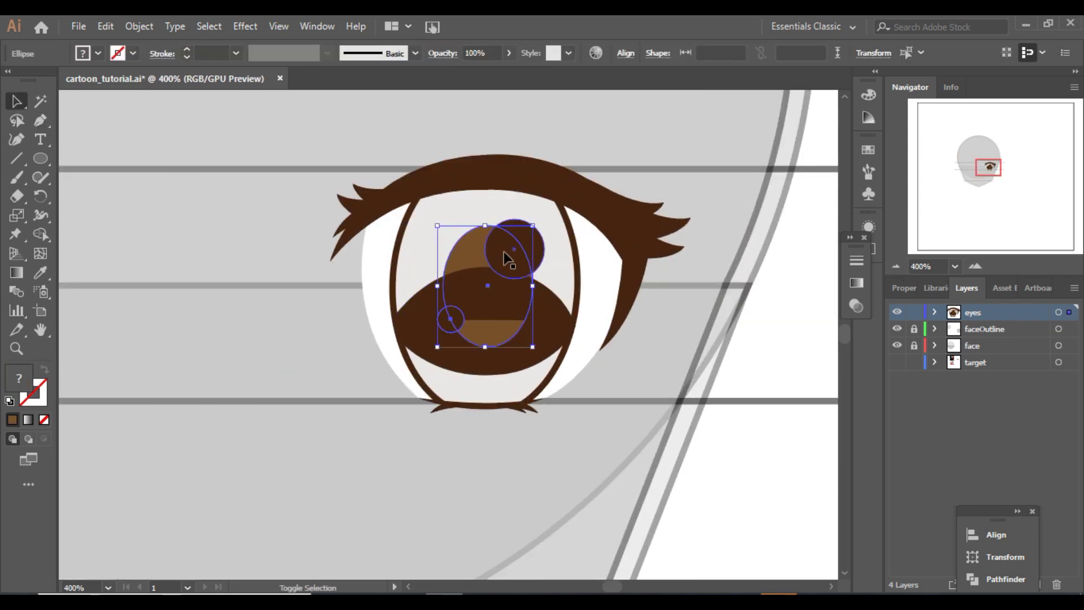
click(737, 531)
key(ctrl+a)
scroll(328, 262, right, 3)
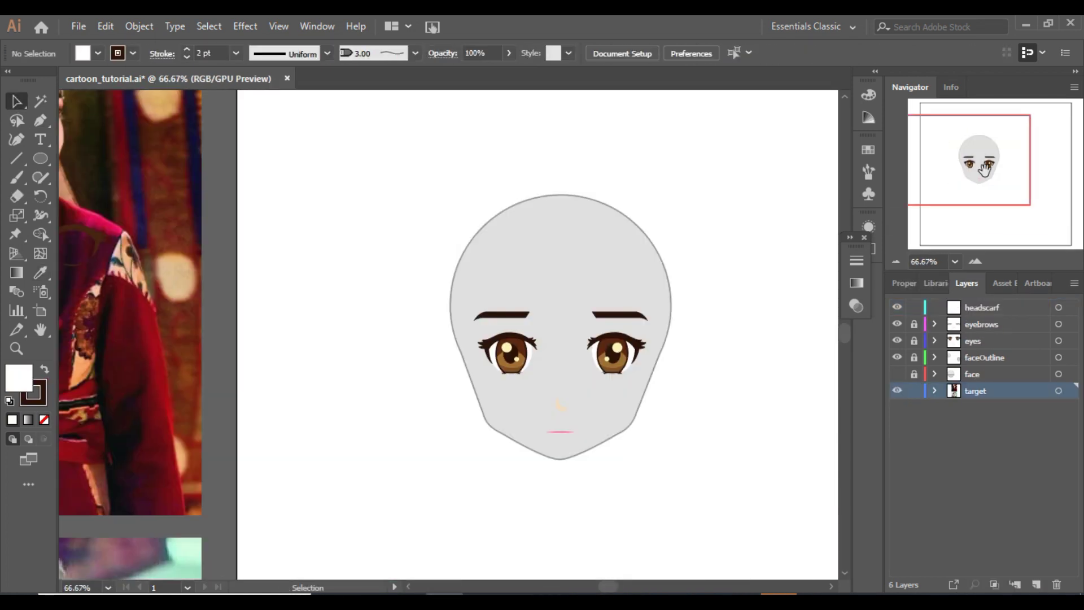
Check the headscarf in the reference photo, and draw a white circle with a 2 pt dark outline centred on the forehead on the headscarf layer.
drag(949, 169, 889, 150)
scroll(300, 319, down, 6)
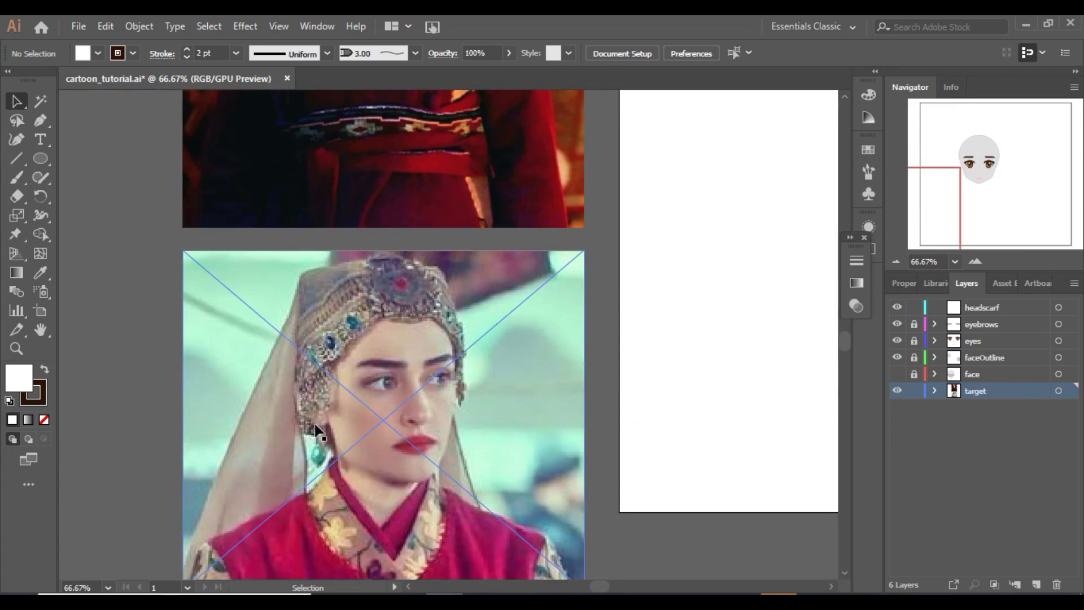
click(972, 168)
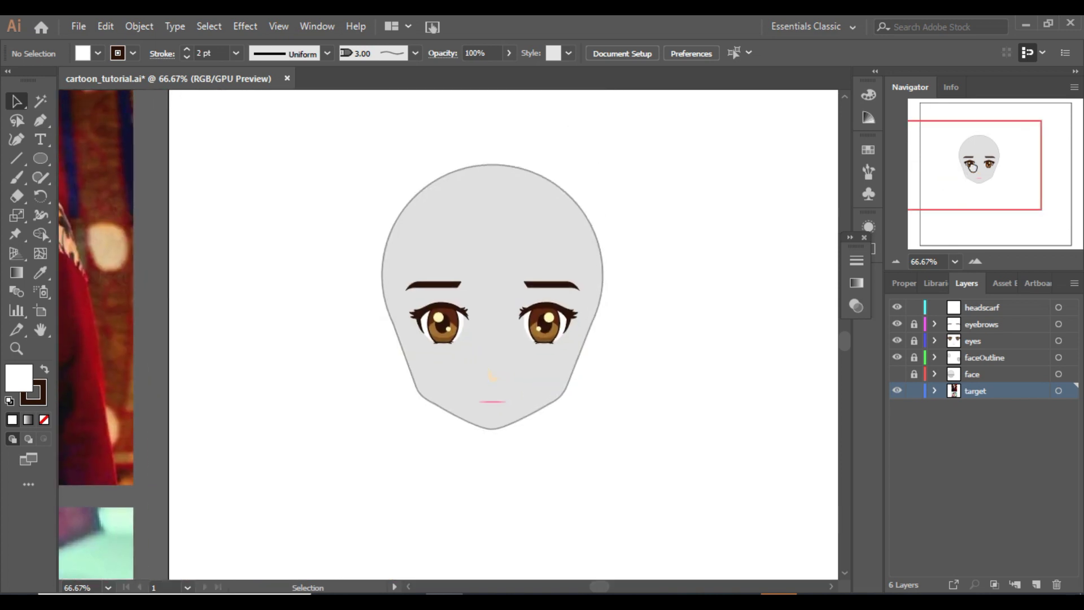
click(976, 262)
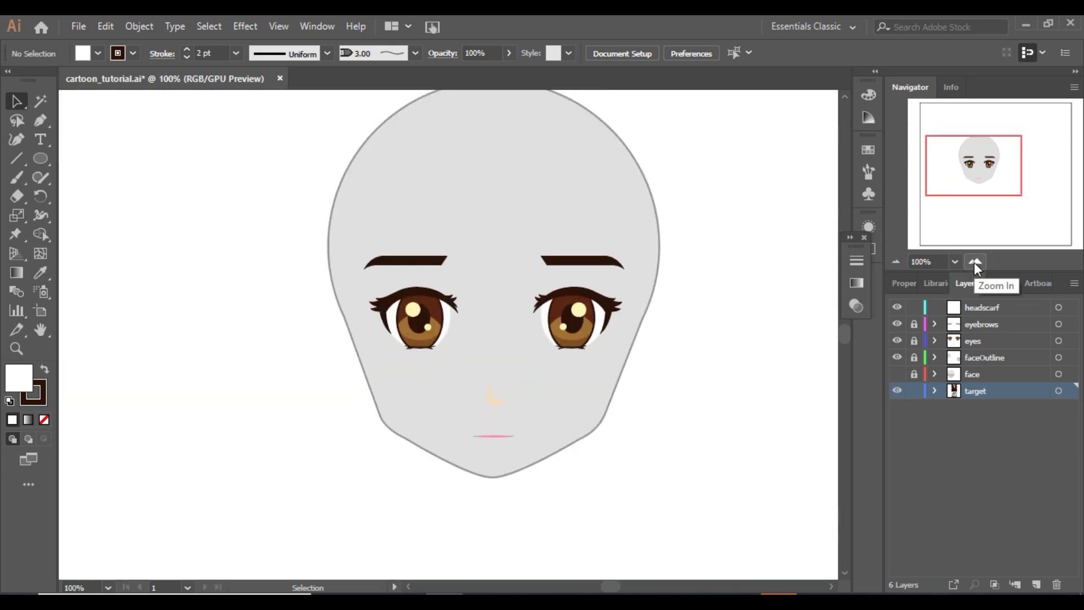
click(983, 168)
drag(984, 168, 983, 154)
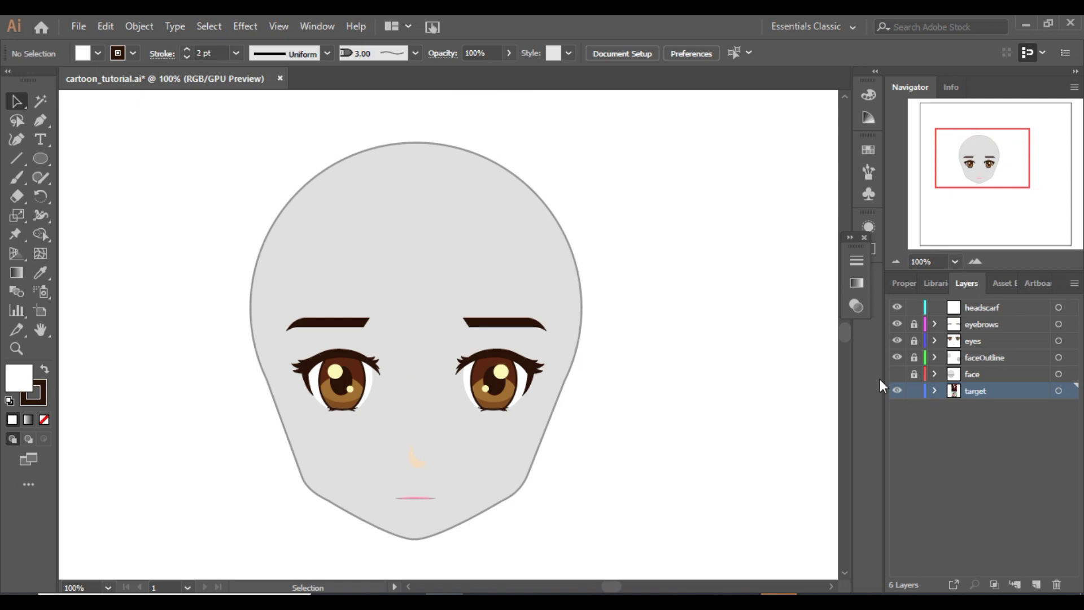
click(986, 308)
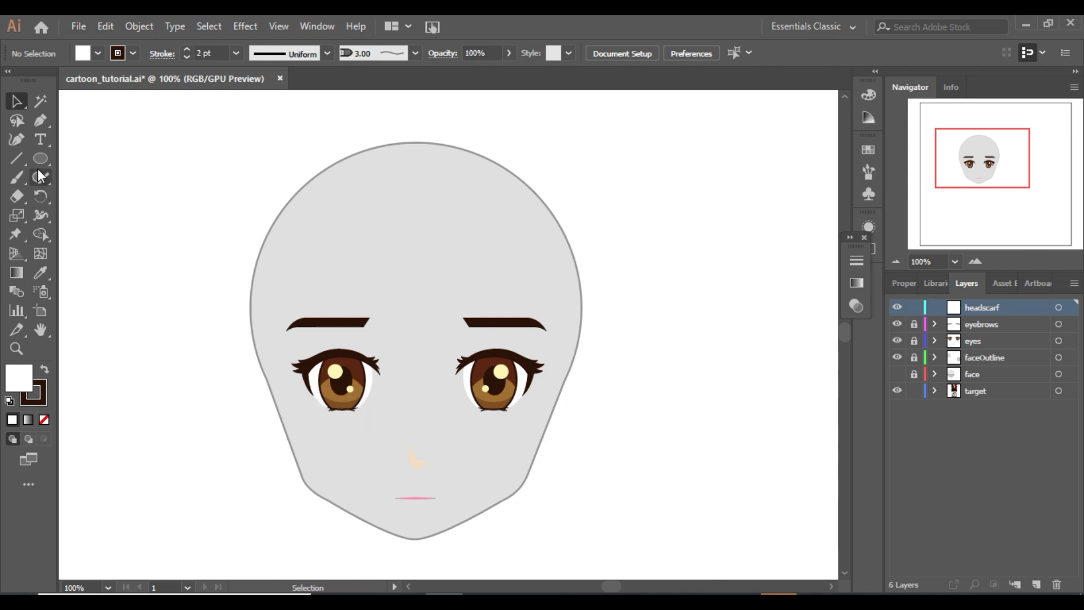
drag(449, 262, 502, 327)
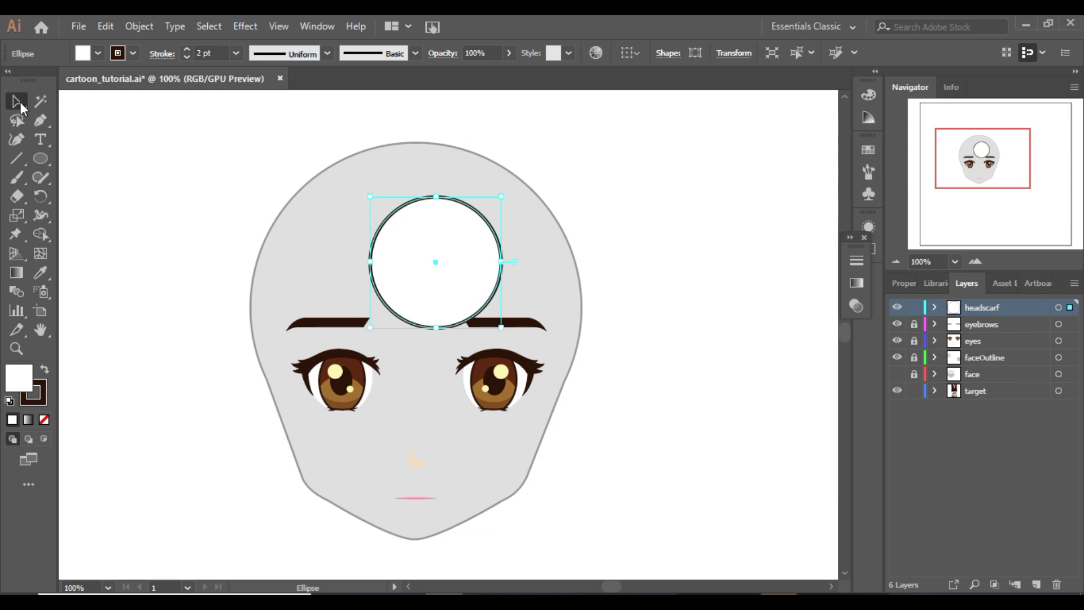
drag(397, 258, 379, 239)
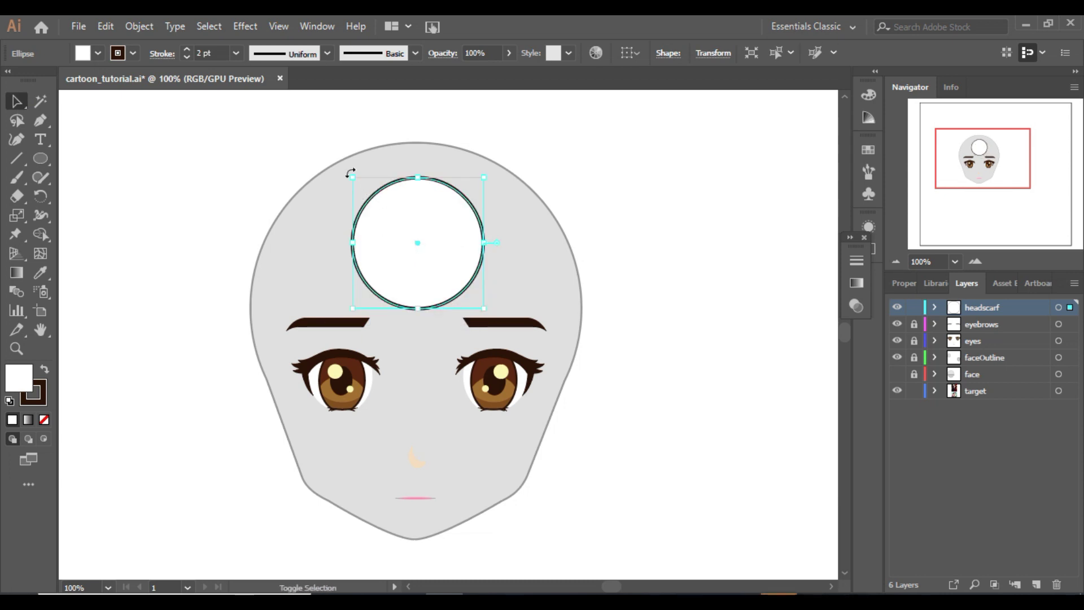
drag(349, 177, 344, 170)
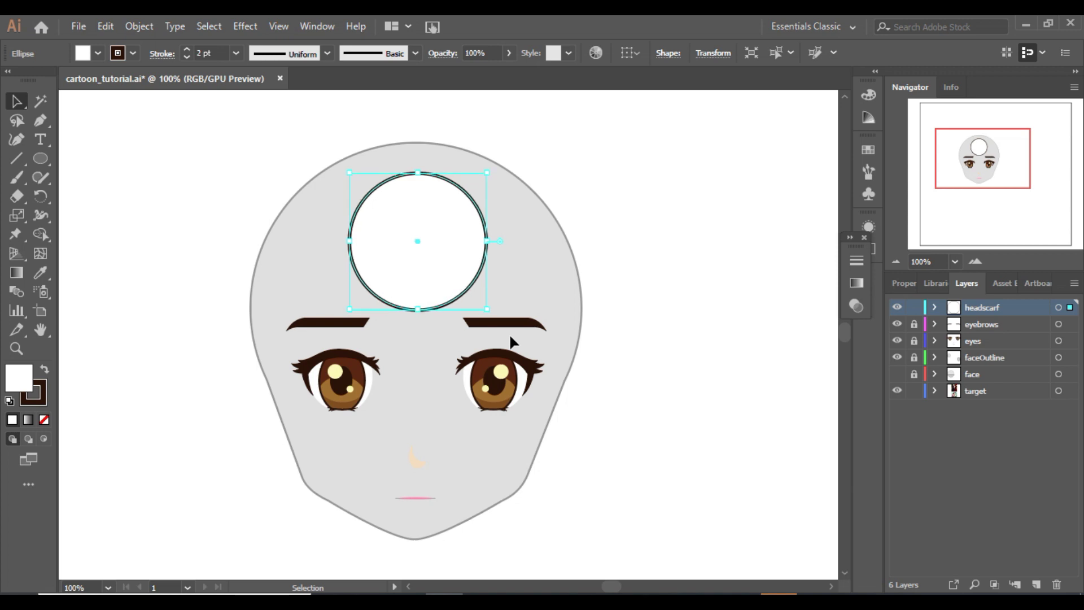
Apply the double-bulge variable width profile to the forehead circle's stroke.
click(309, 54)
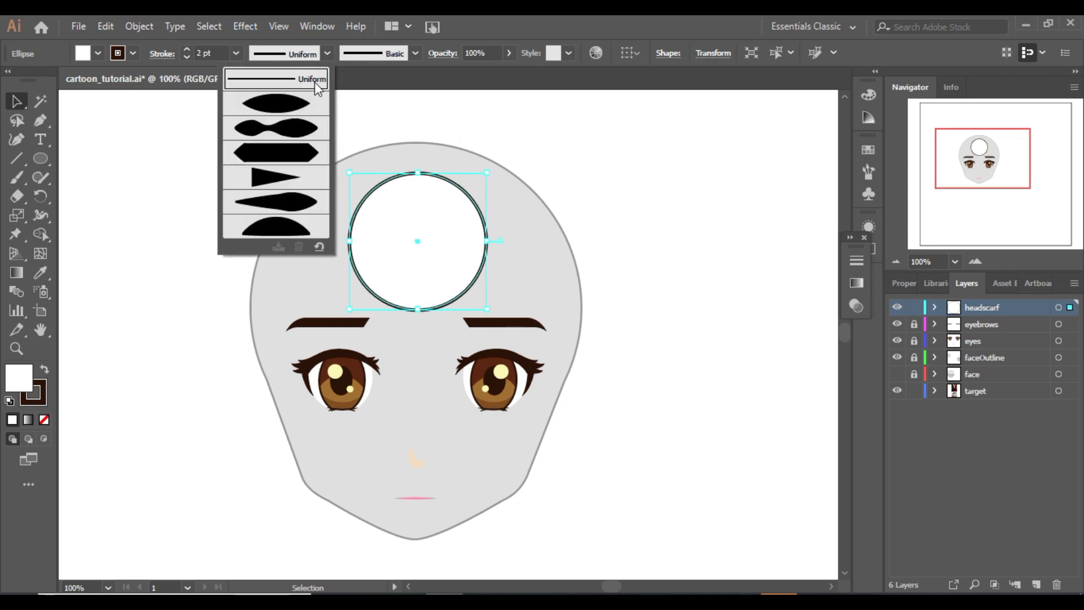
click(308, 127)
click(208, 179)
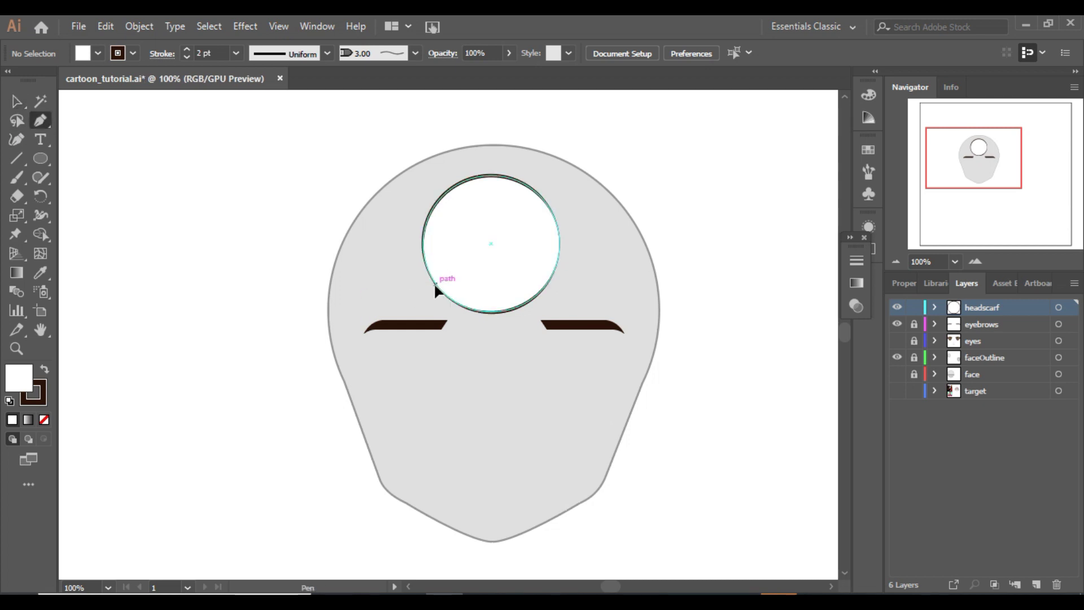
Draw a curved headscarf band from the forehead circle to the left side of the face and arrange it behind the circle.
click(301, 350)
drag(371, 226, 371, 226)
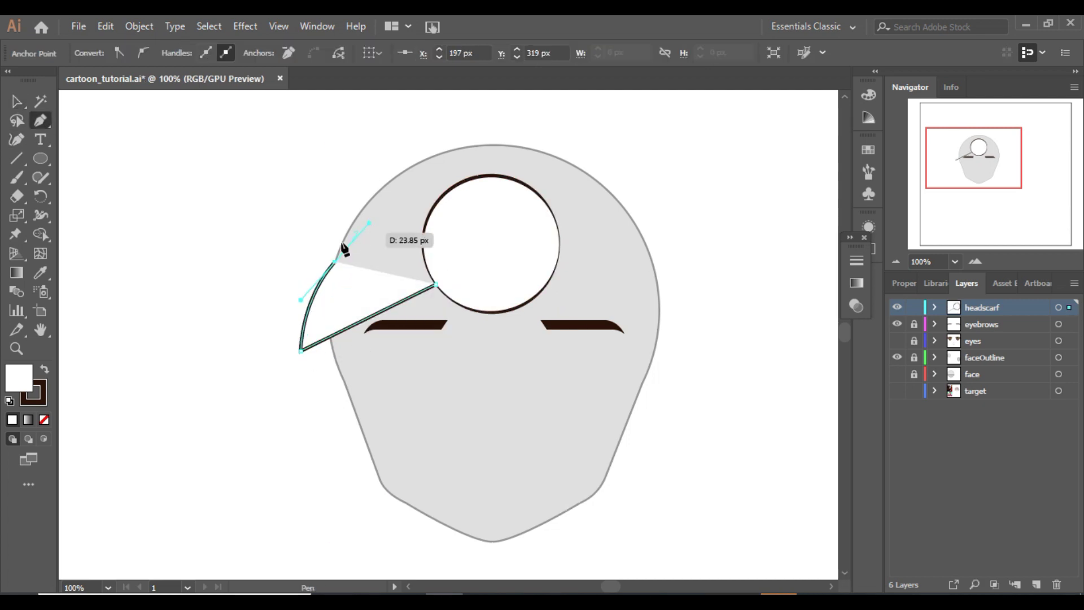
drag(448, 219, 446, 214)
key(v)
key(ctrl+[)
key(ctrl+shift+a)
Add a diagonal dividing line across the left headscarf band and draw a rounded side flap hanging from it beside the face.
key(p)
click(334, 266)
click(385, 309)
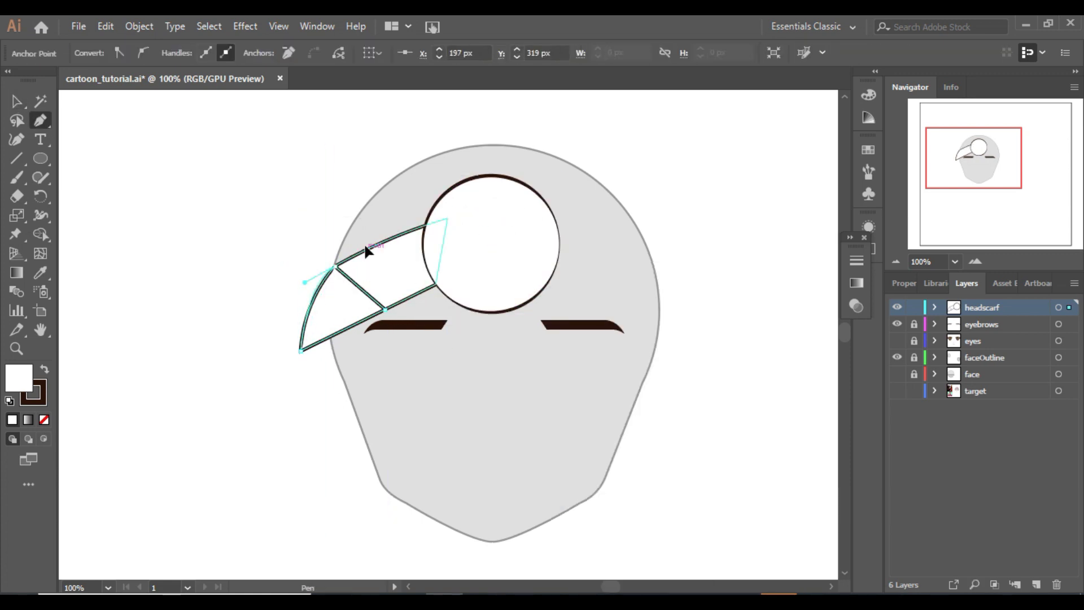
click(384, 309)
click(348, 450)
drag(300, 350, 307, 230)
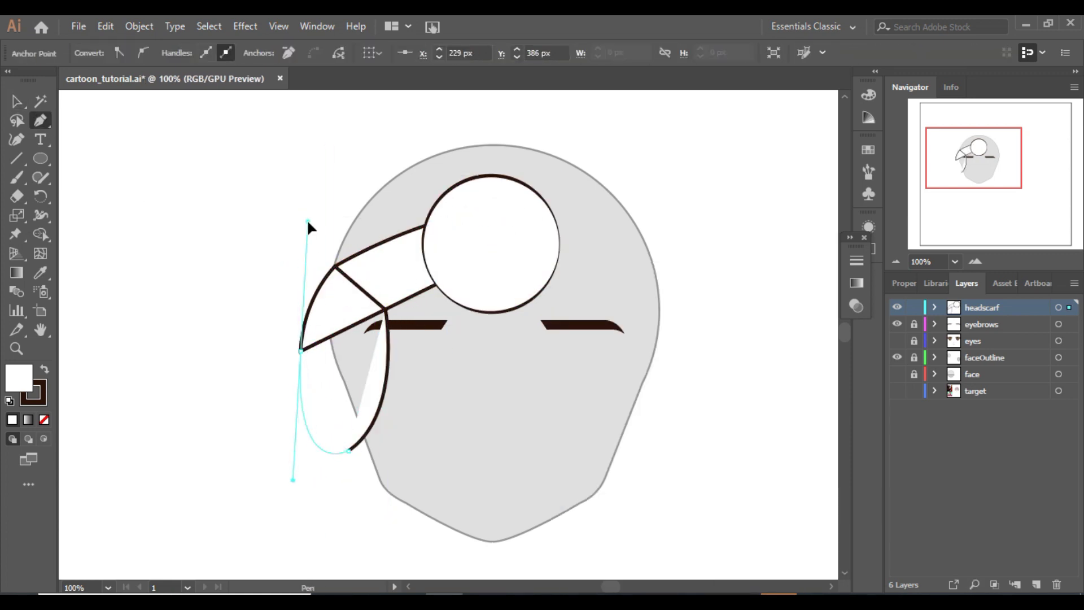
alt+click(301, 351)
click(386, 312)
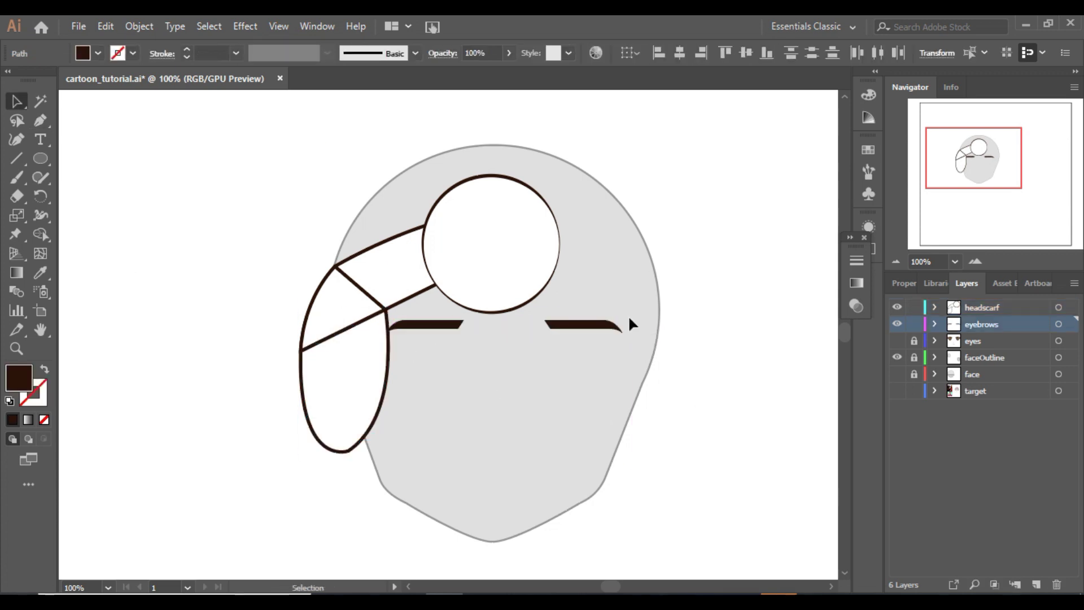
Adjust the eyebrows' position and tilt above the visible eyes, and move the headscarf layer below the eyes layer.
click(897, 340)
click(552, 339)
click(460, 323)
key(ctrl+=)
key(ctrl+shift+a)
key(ctrl+minus)
click(963, 336)
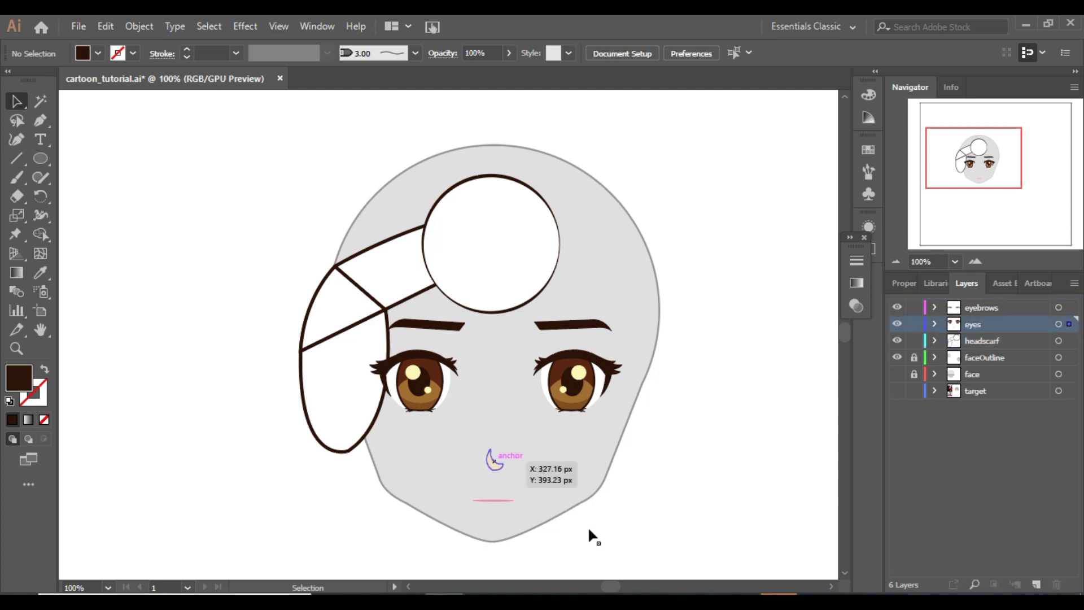
Hide the eyes layer and place a vertically reflected copy of the headscarf's left band and flap on the right side of the face.
click(896, 324)
right_click(601, 316)
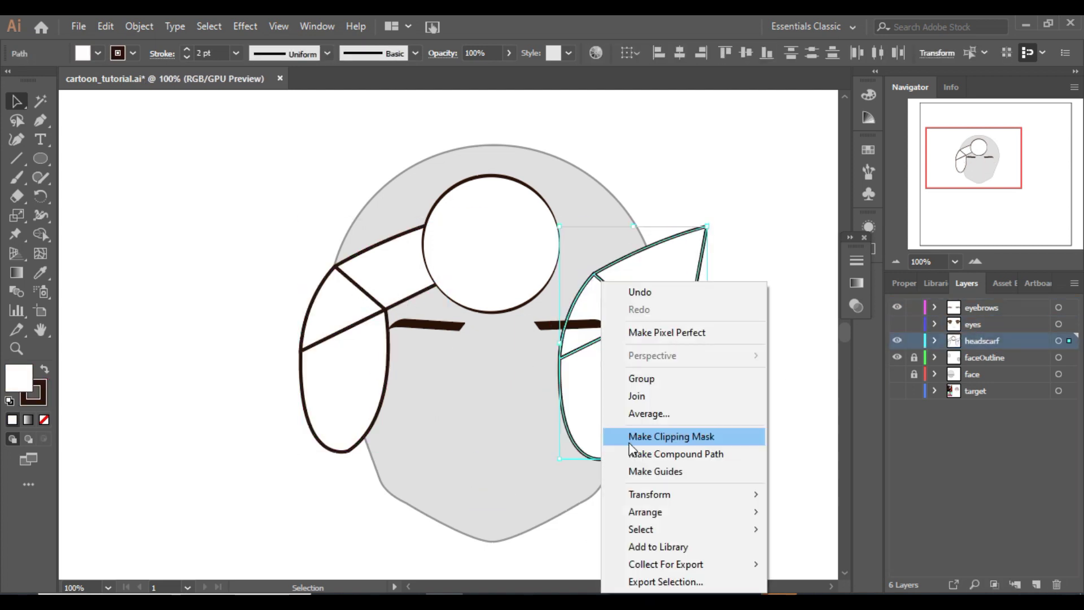
right_click(509, 229)
click(608, 272)
click(710, 395)
click(675, 381)
click(386, 367)
click(745, 426)
Move the inner end anchors of both headscarf bands so they tuck behind the forehead circle.
key(a)
click(587, 297)
click(395, 304)
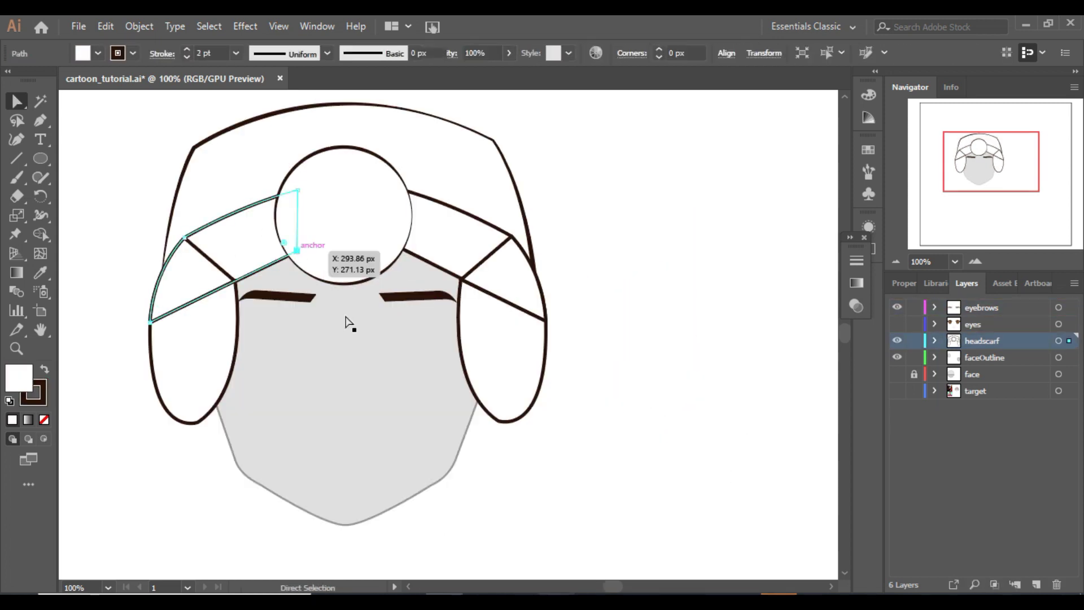
click(277, 213)
shift+click(399, 253)
drag(399, 252, 381, 242)
key(v)
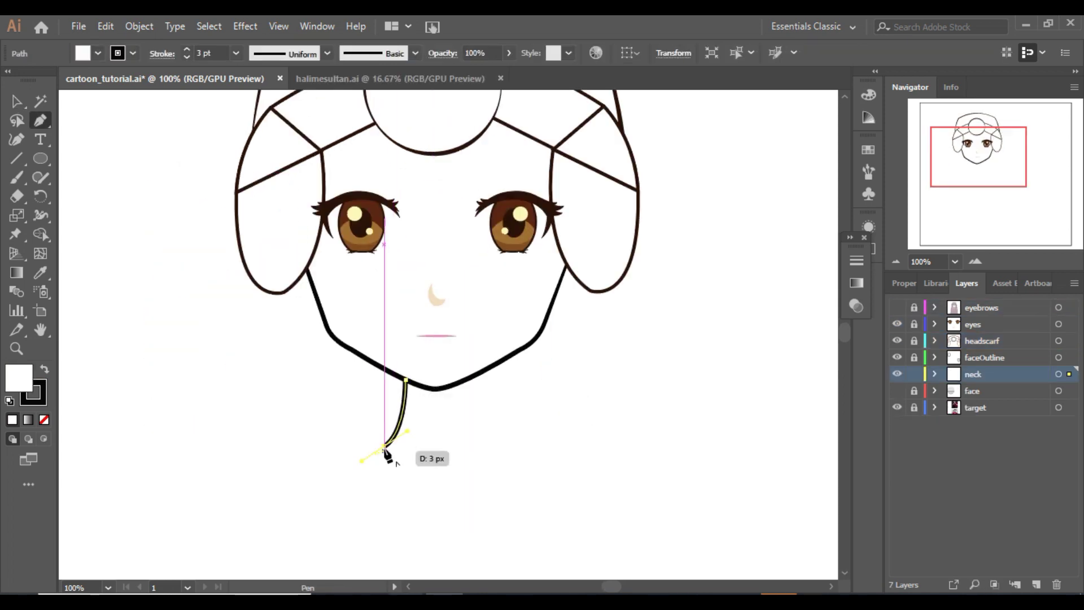
Draw the left neck outline below the chin with a 3 pt black stroke and place a reflected copy on the right.
drag(388, 456, 459, 472)
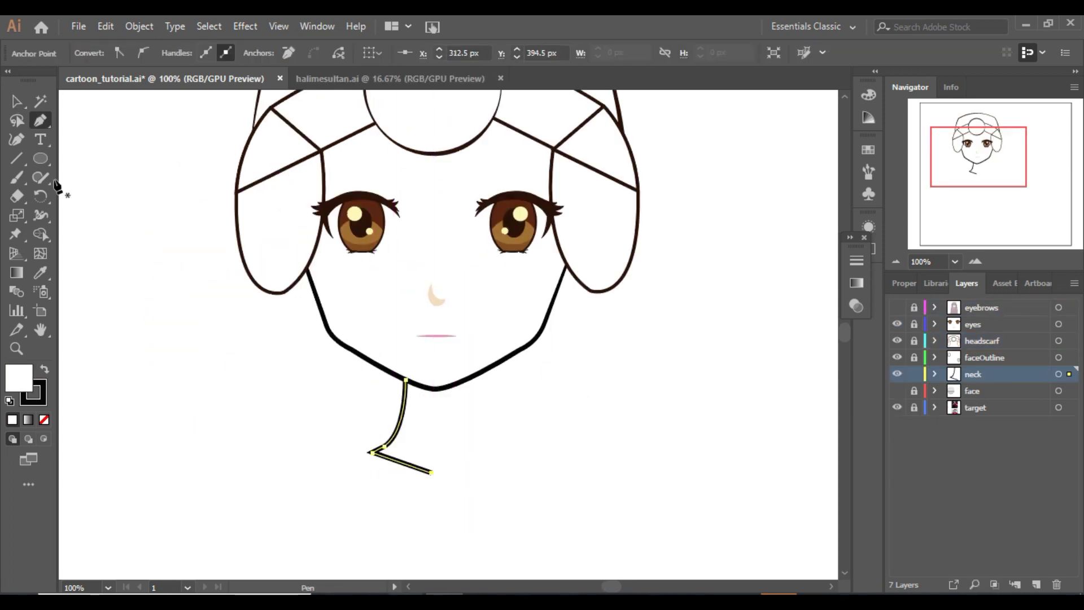
key(v)
drag(405, 424, 477, 425)
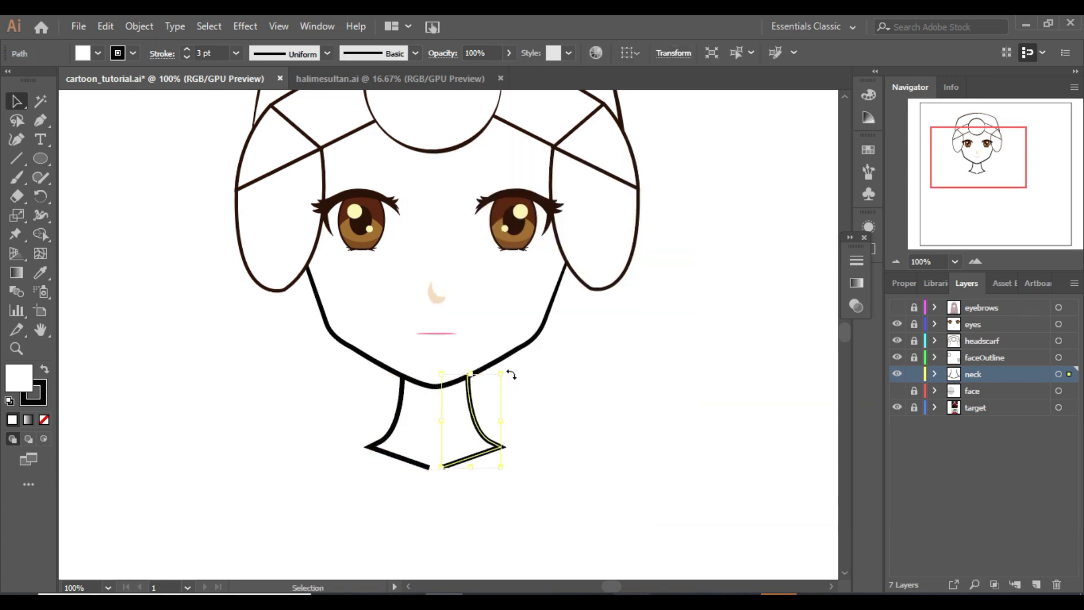
click(593, 471)
Move the lower end points of the two neck halves together so they meet in a point at the centre.
key(ctrl+a)
click(975, 261)
key(a)
drag(427, 461, 416, 459)
scroll(436, 494, up, 1)
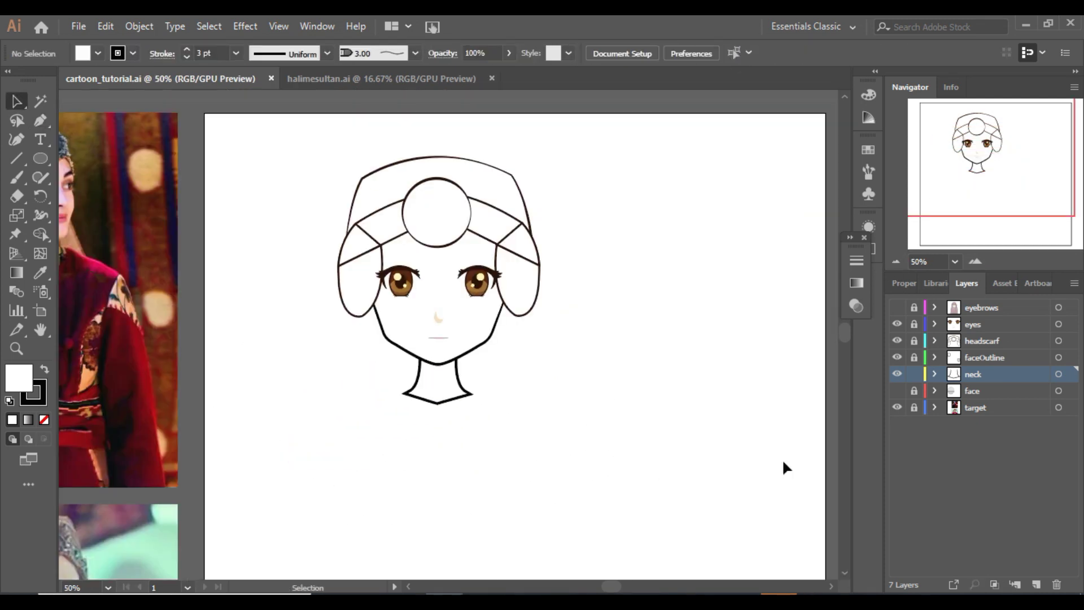
Apply the double-bulge variable width profile to the neck outline and add a layer named dress above the neck layer.
click(327, 53)
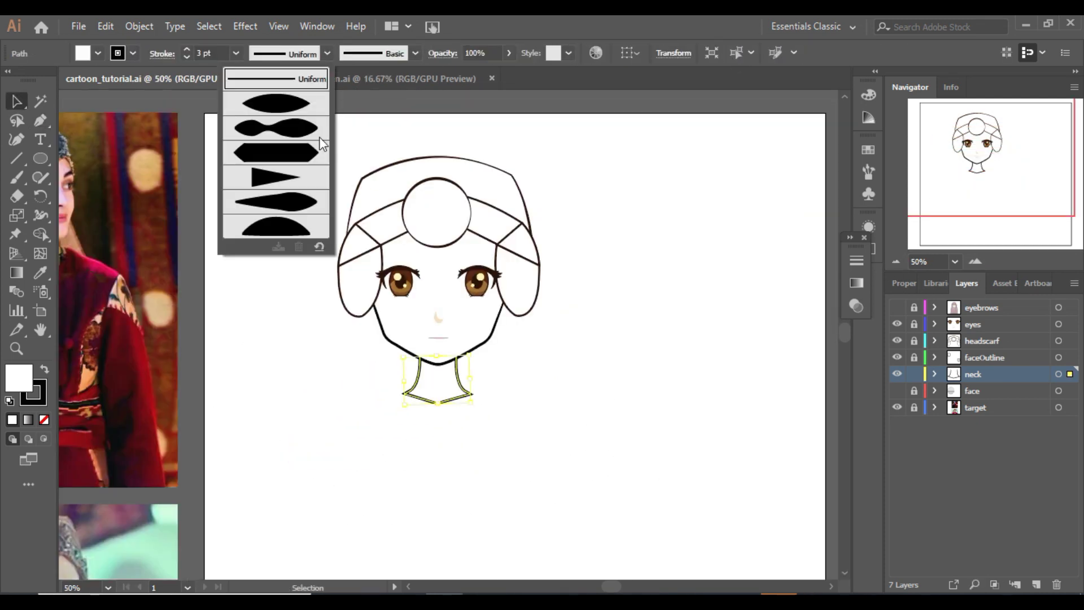
click(1035, 586)
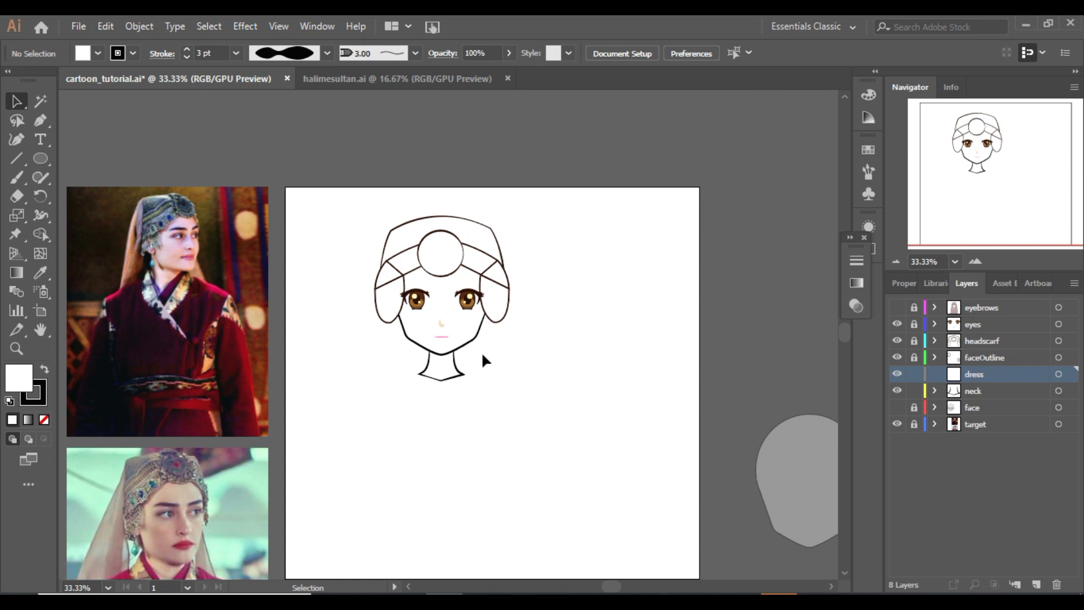
click(976, 262)
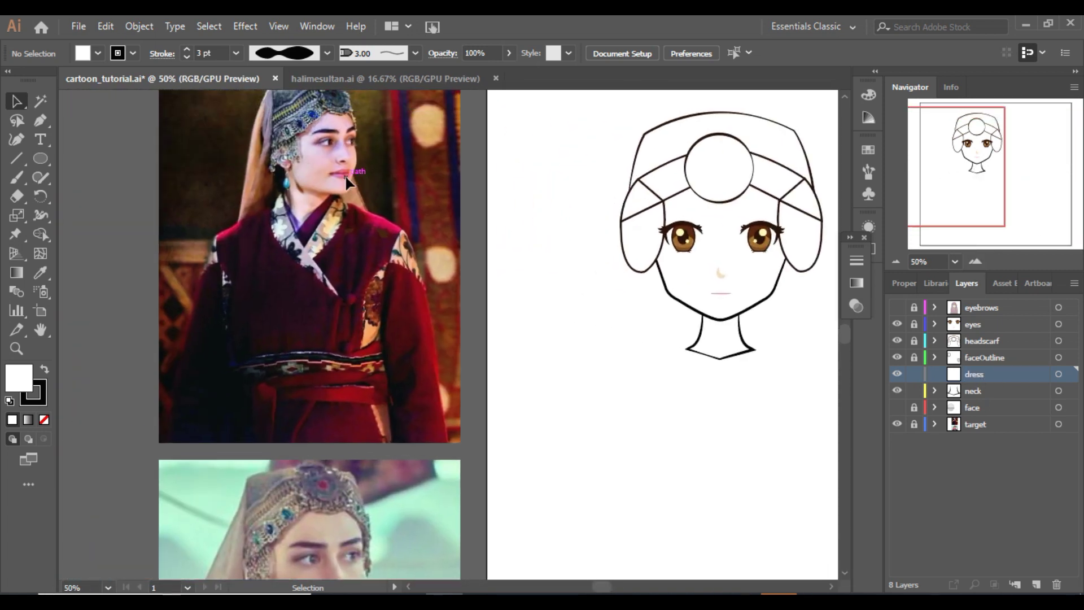